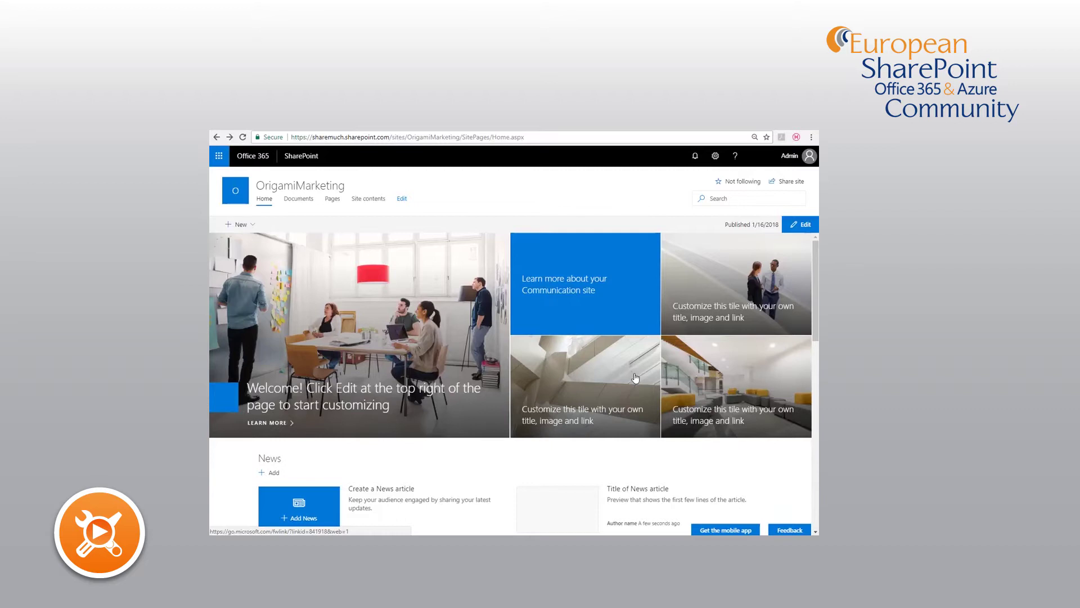
# - Open the Change the look theme pane from the site settings gear
pyautogui.scroll(-10, 635, 377)
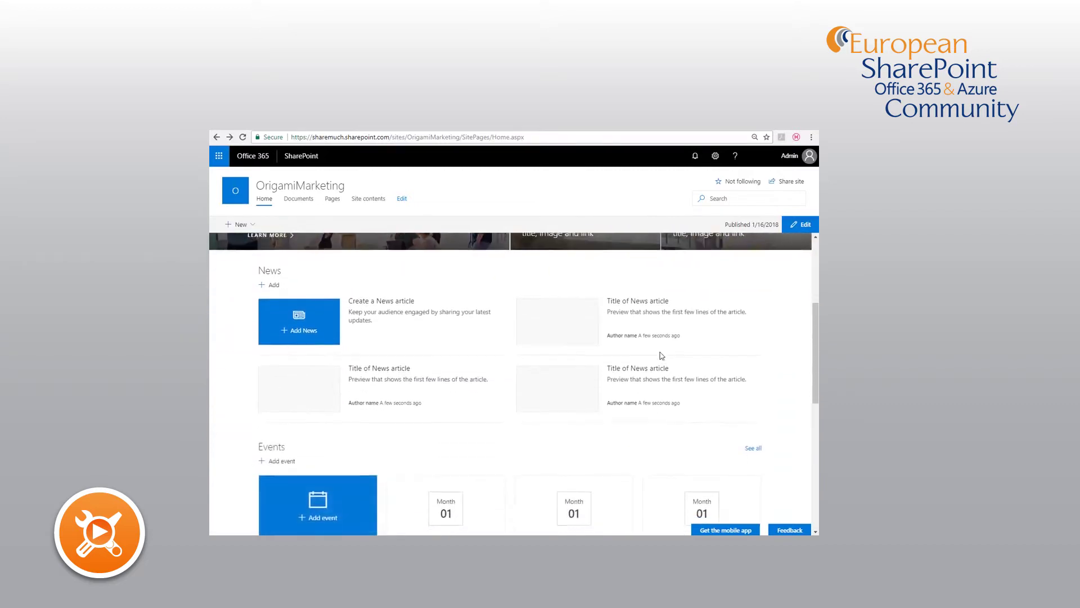
pyautogui.scroll(-3, 662, 356)
pyautogui.scroll(12, 662, 355)
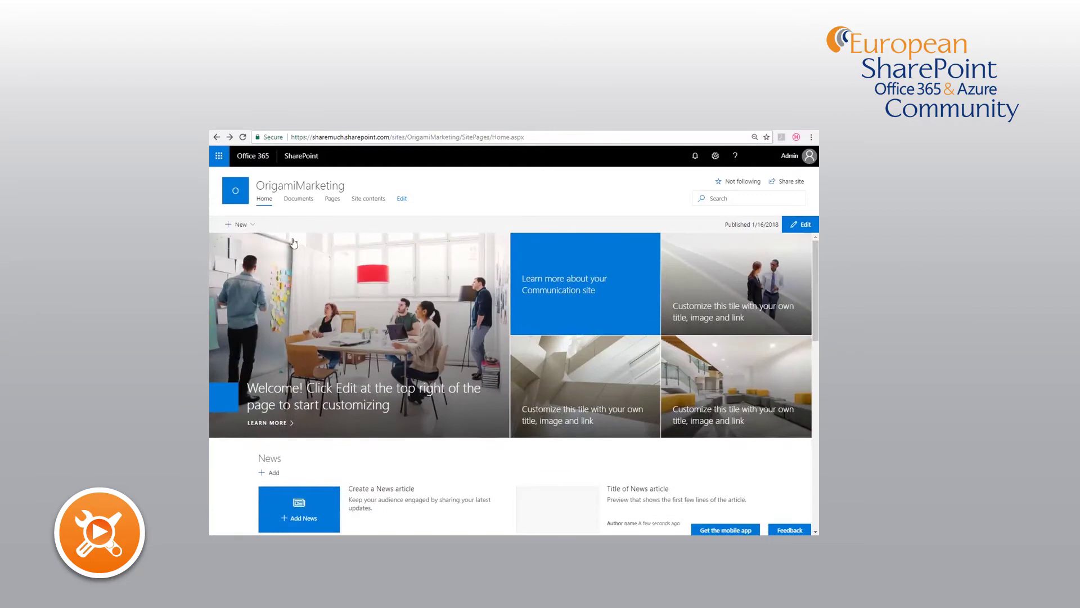
pyautogui.scroll(-4, 524, 304)
pyautogui.scroll(4, 552, 309)
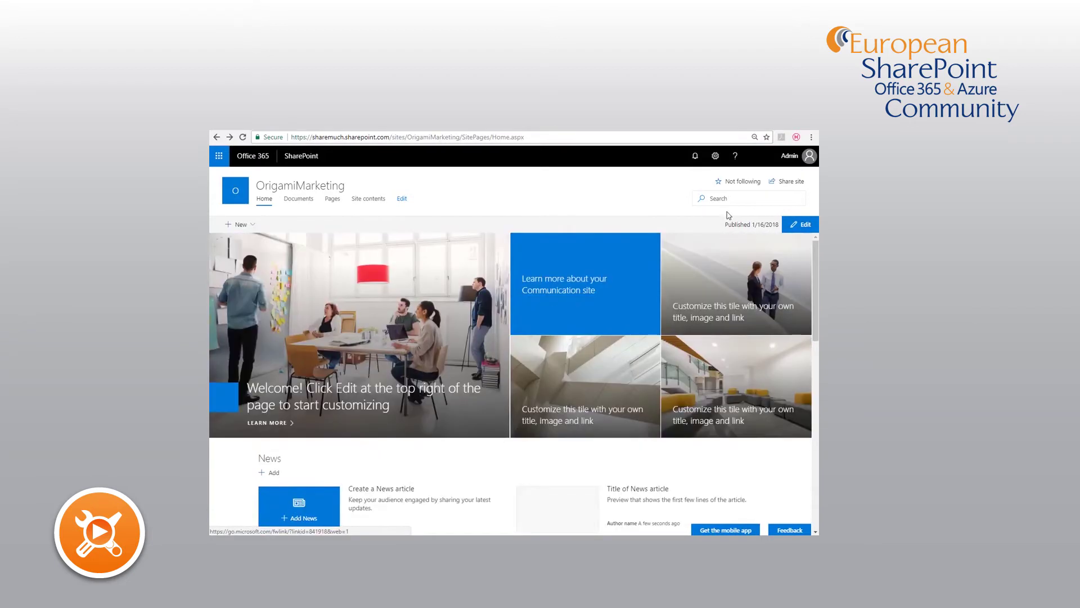
pyautogui.click(718, 160)
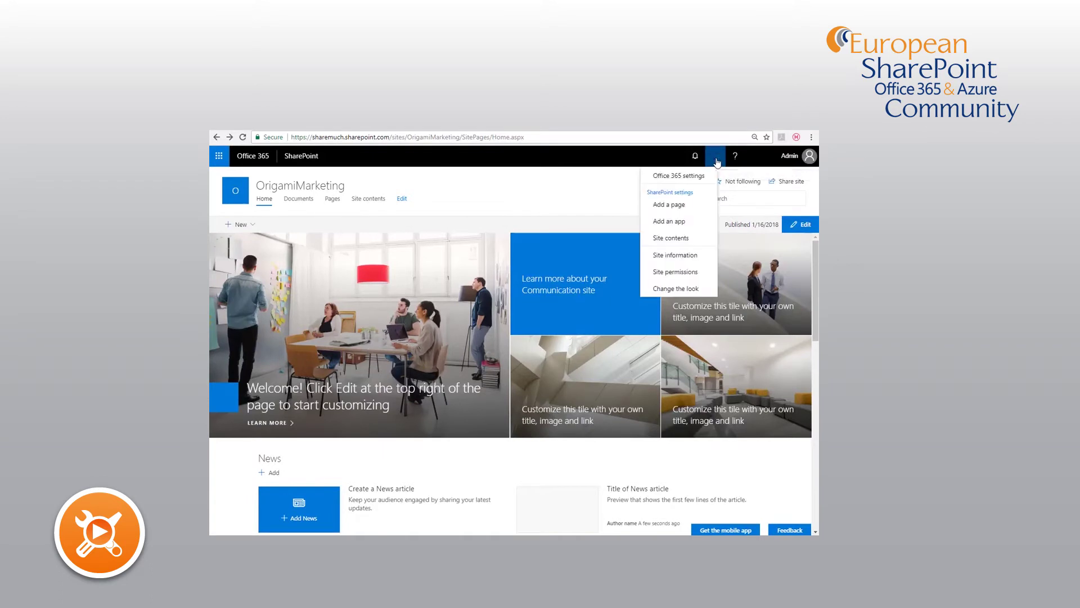
pyautogui.click(675, 289)
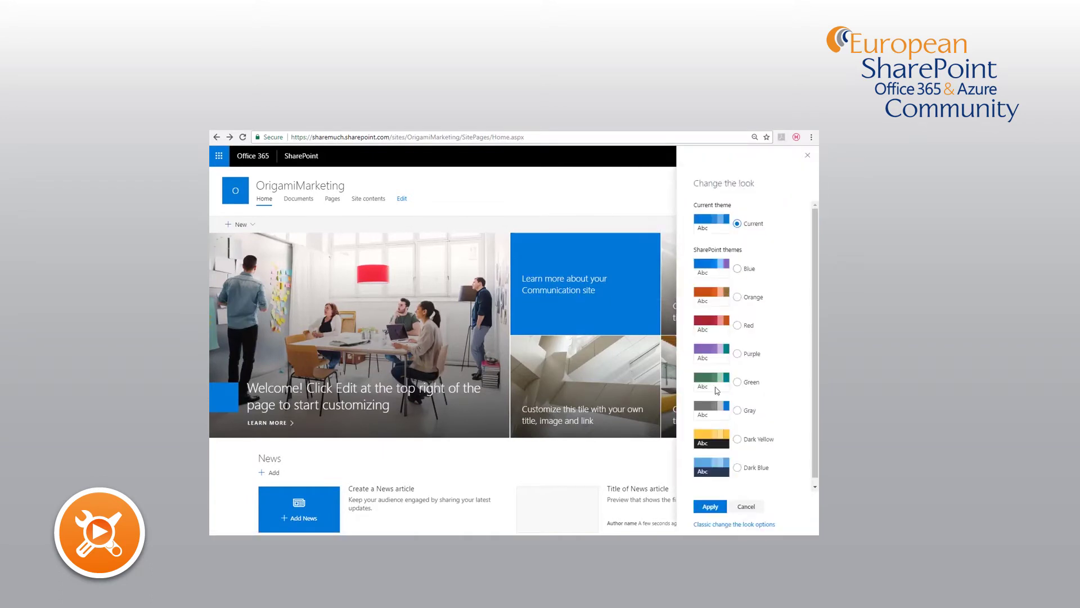
# - Preview the Purple, Green and Orange themes, settling on Dark Yellow
pyautogui.scroll(-1, 716, 391)
pyautogui.click(737, 344)
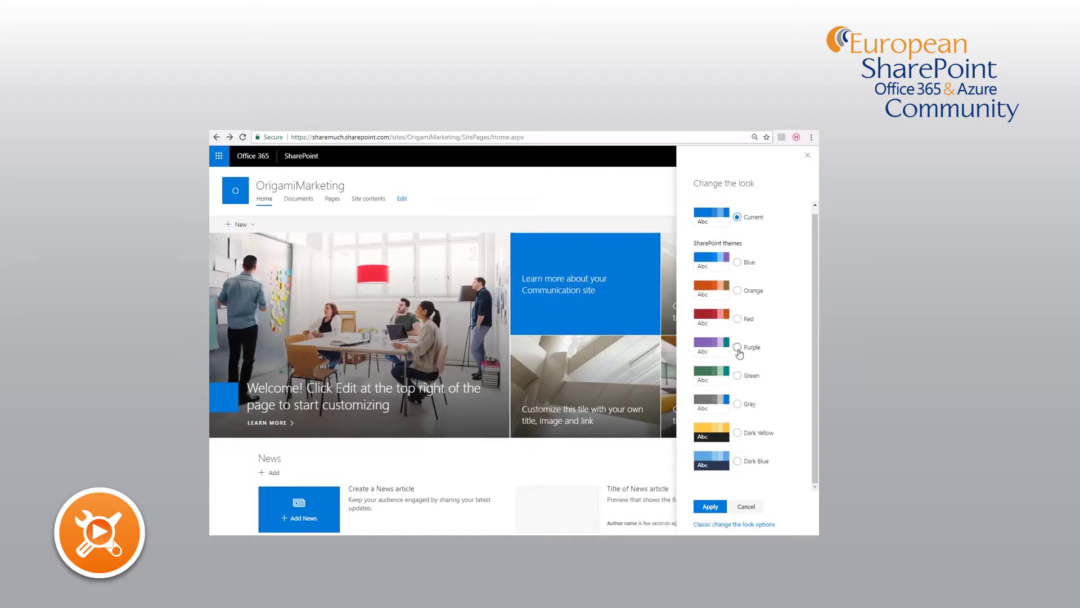
pyautogui.click(738, 373)
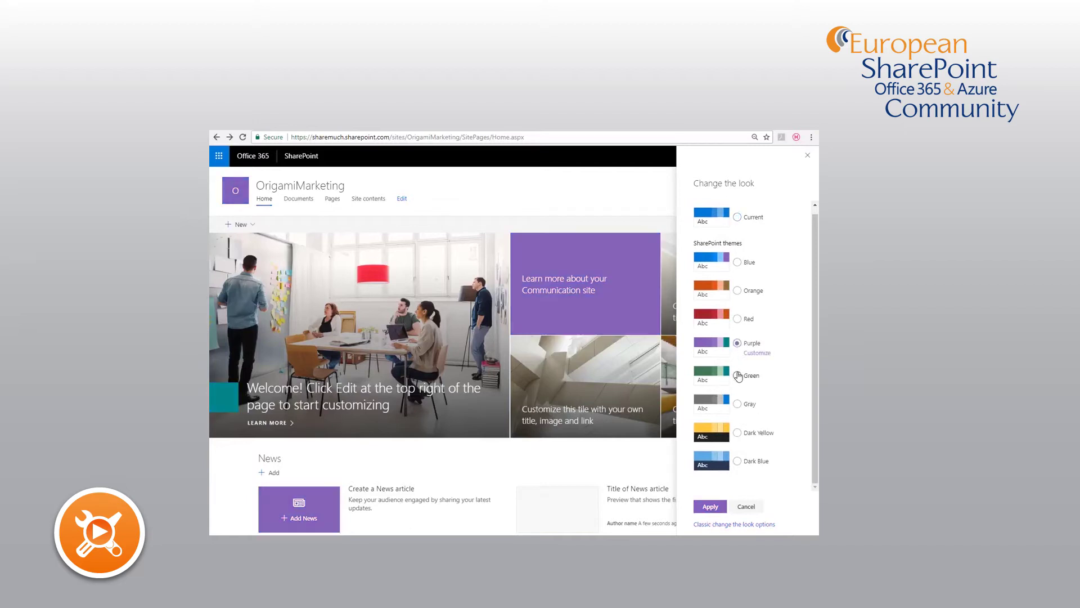
pyautogui.click(738, 290)
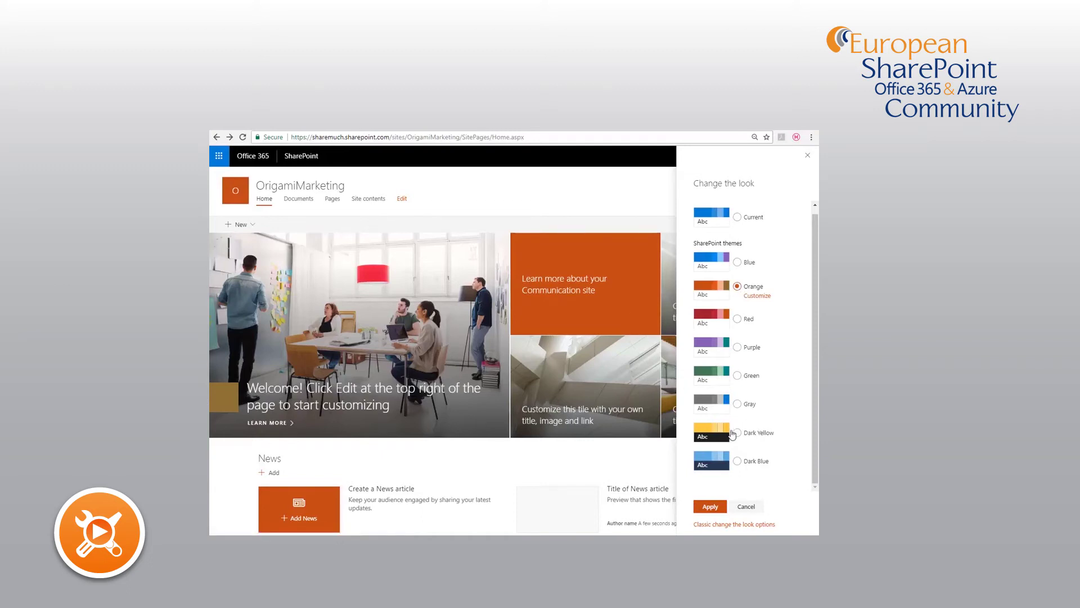
pyautogui.click(737, 433)
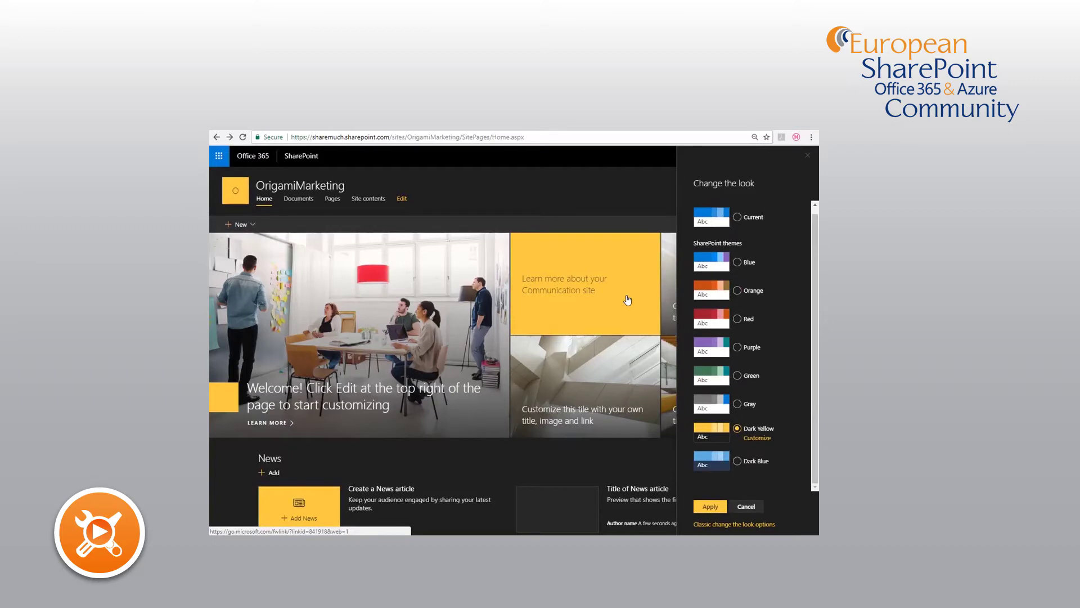
# - Customise Dark Yellow with purple accent and main colours, then cancel to restore the blue look
pyautogui.click(753, 441)
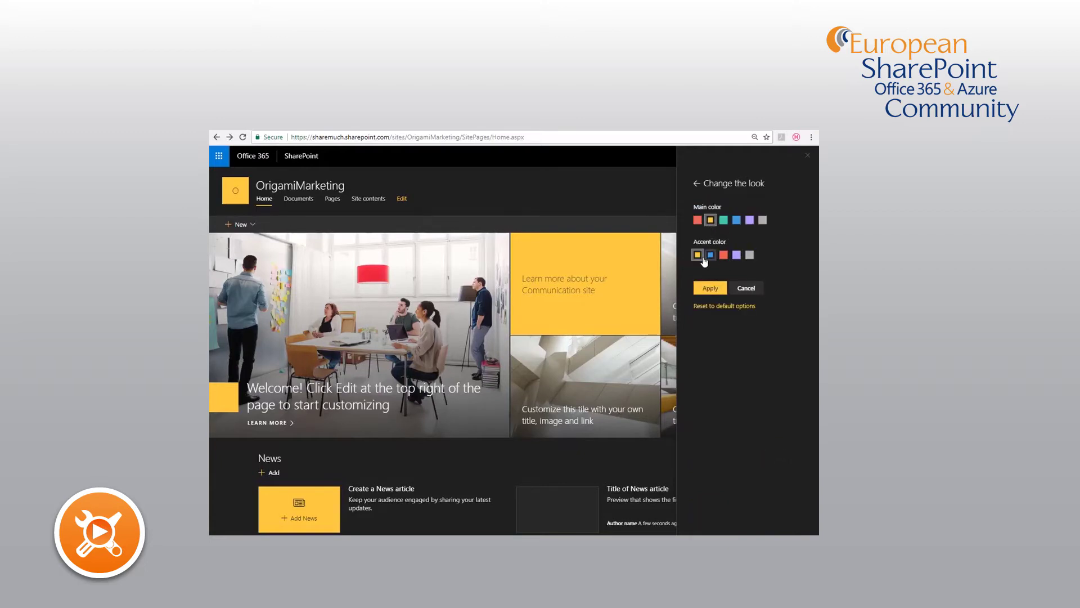
pyautogui.click(737, 256)
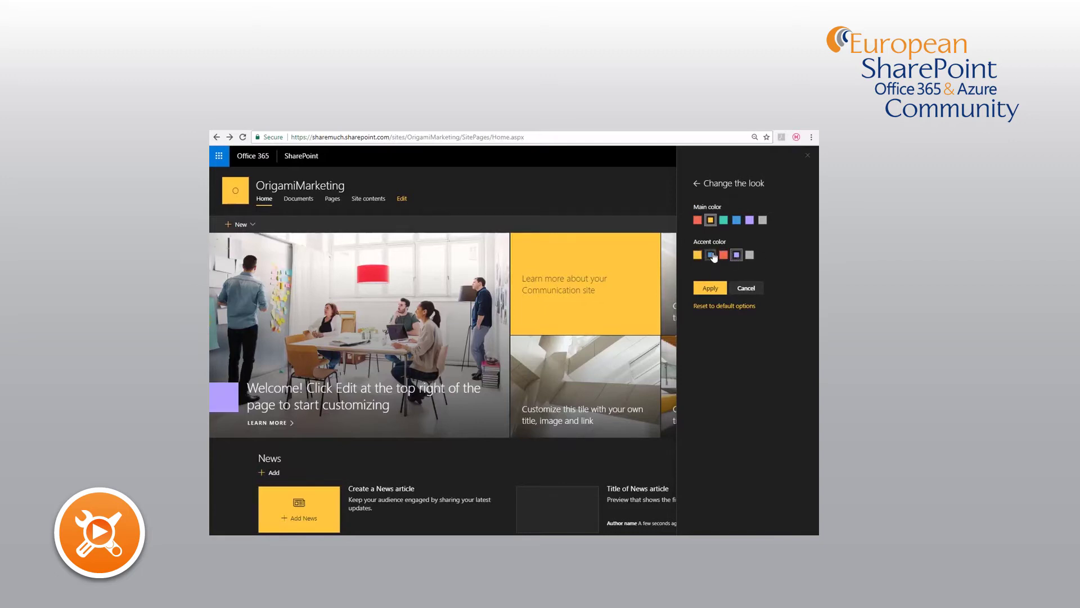
pyautogui.click(747, 222)
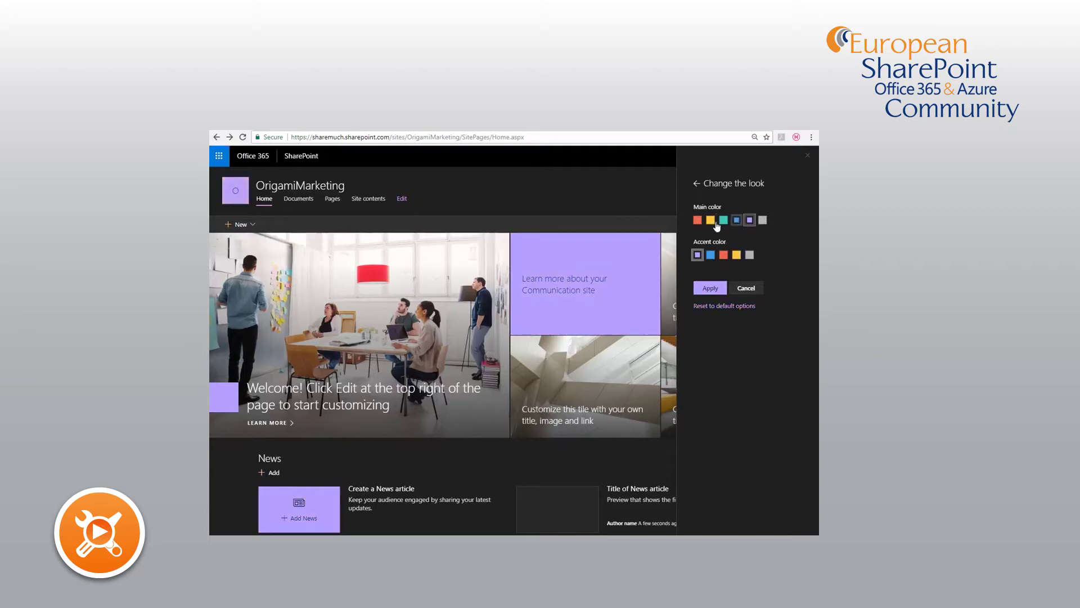
pyautogui.click(745, 289)
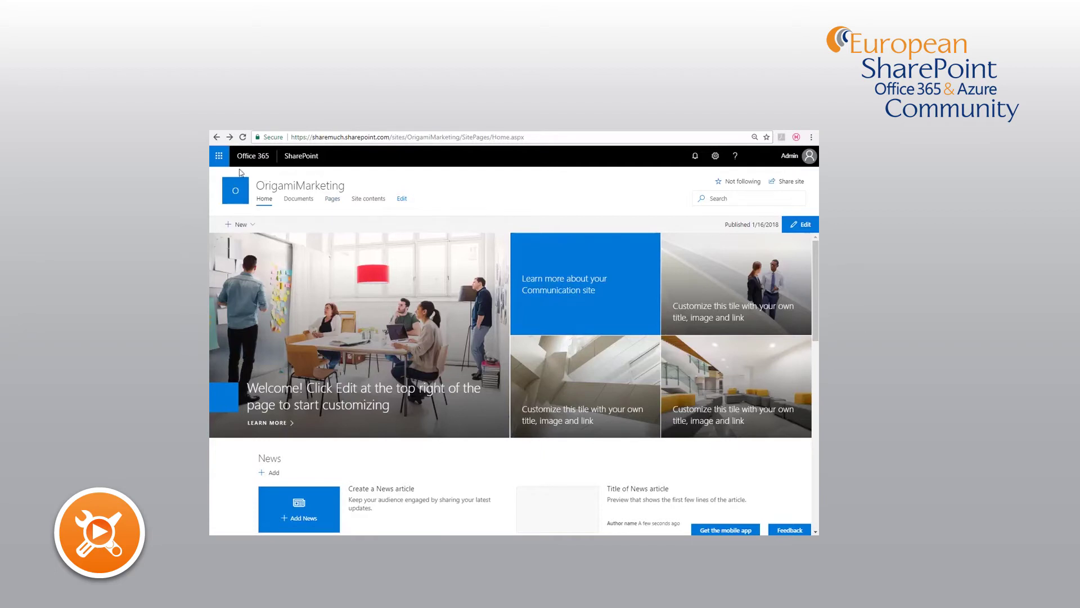
pyautogui.click(220, 161)
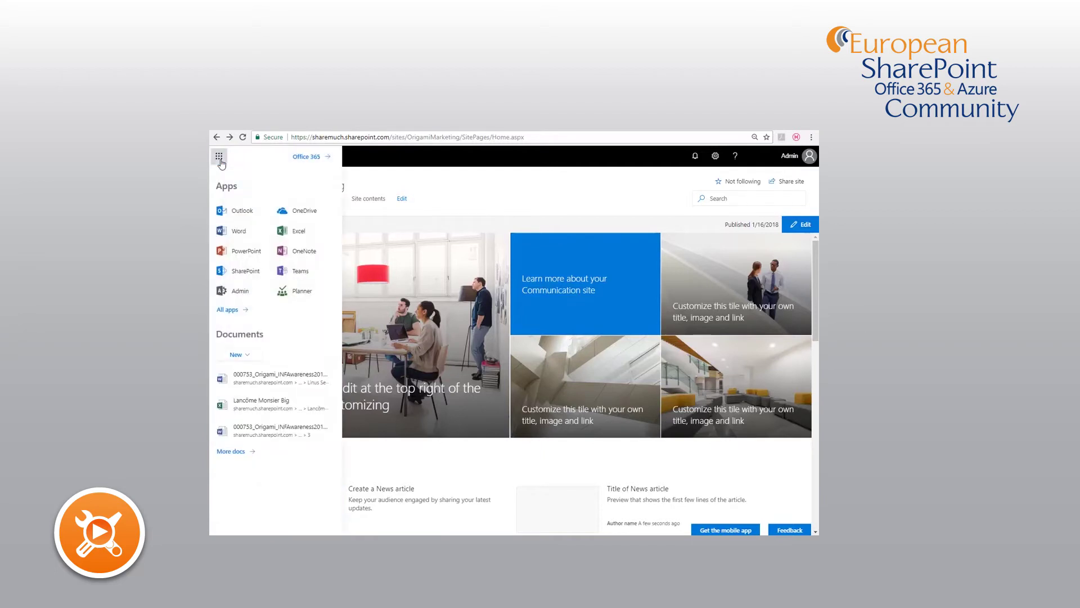
pyautogui.click(230, 272)
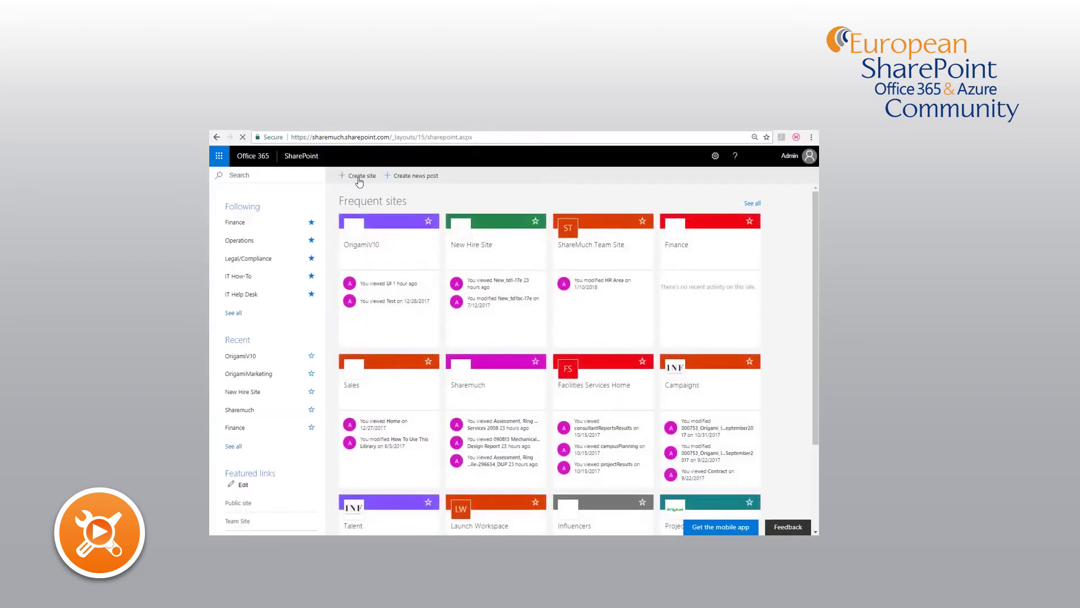
pyautogui.click(358, 175)
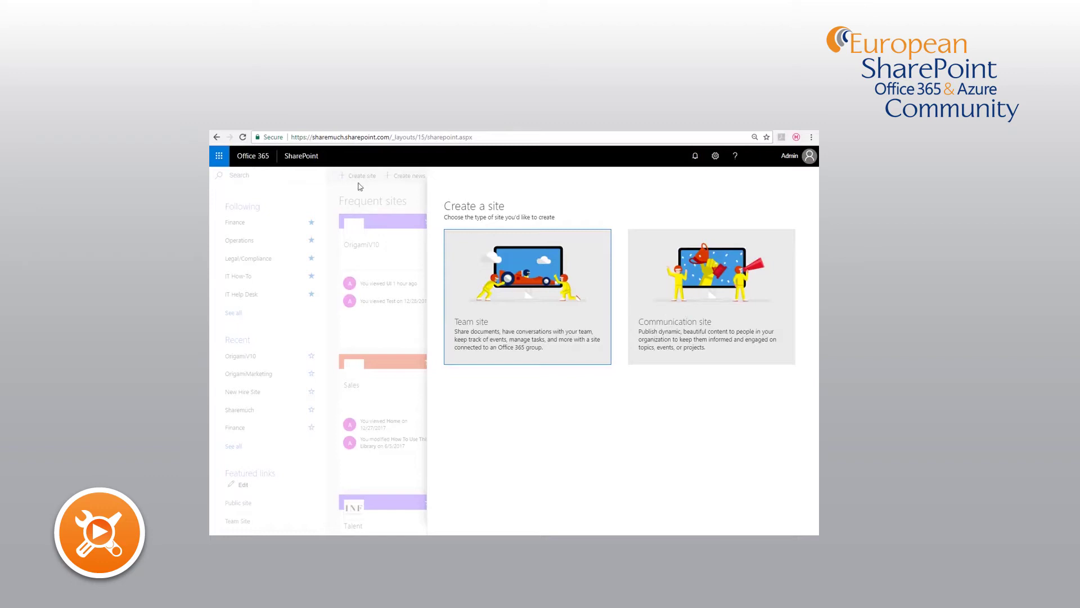
pyautogui.click(217, 137)
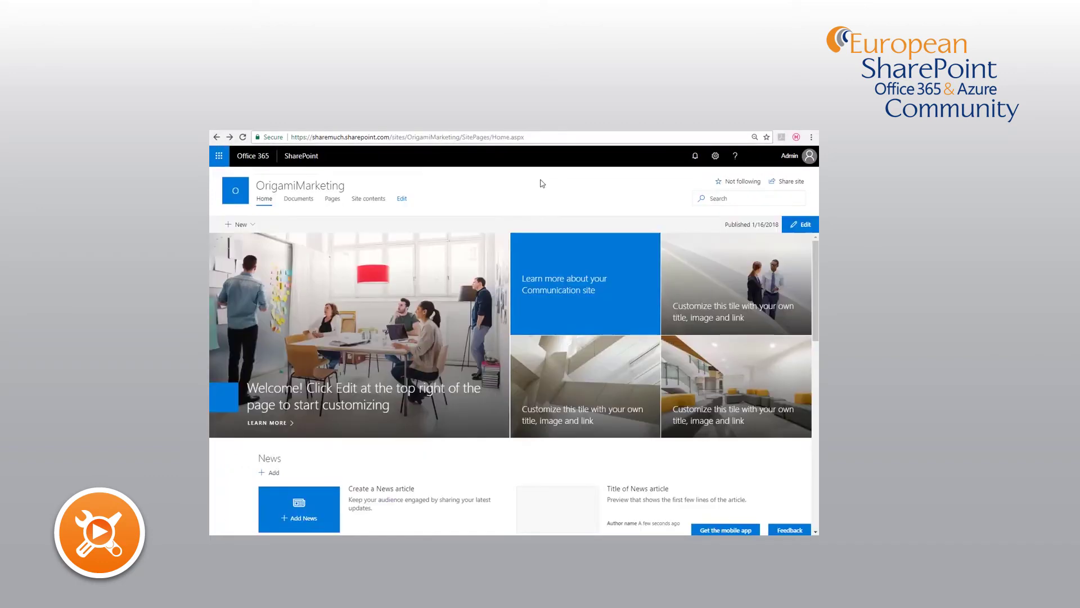
# - Show the SharePoint Online Management Shell download page and clear the heading selection
pyautogui.click(659, 132)
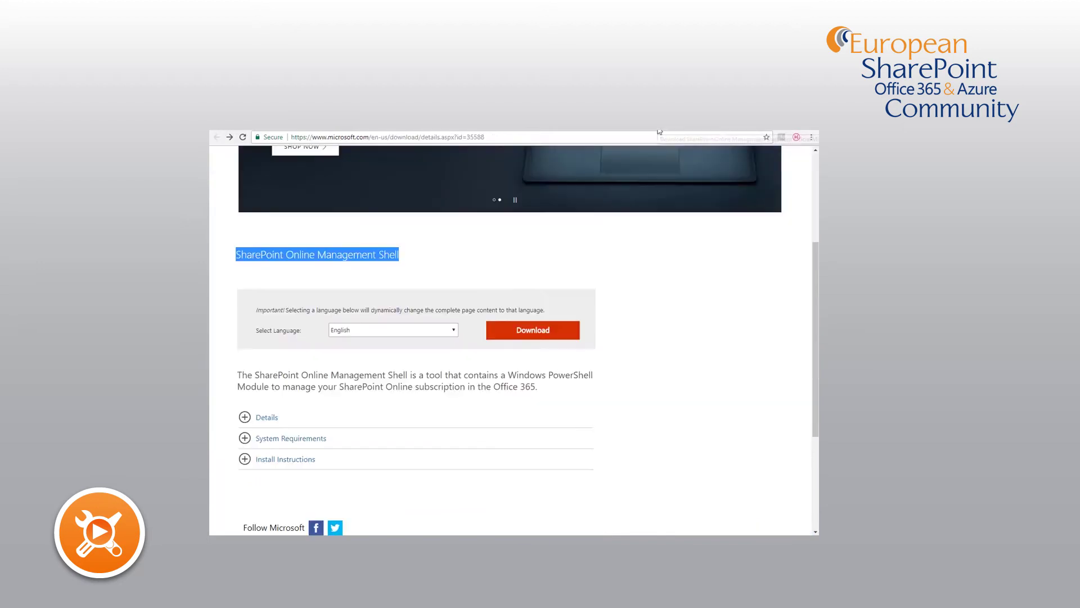
pyautogui.click(310, 258)
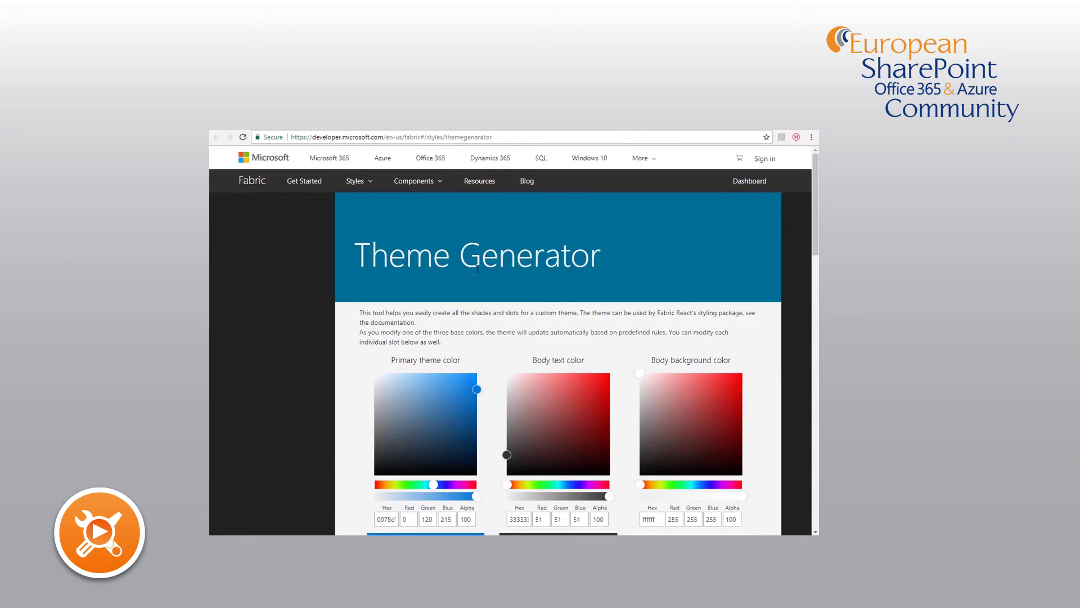
# - Set the primary theme colour to golden yellow #eab905
pyautogui.scroll(-3, 477, 269)
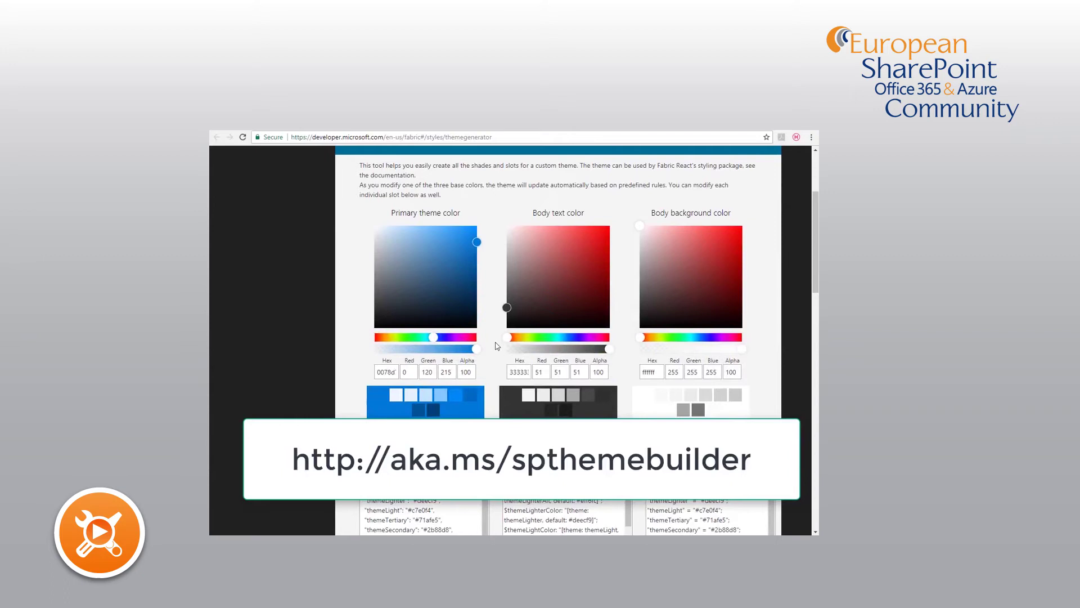
pyautogui.scroll(-2, 497, 345)
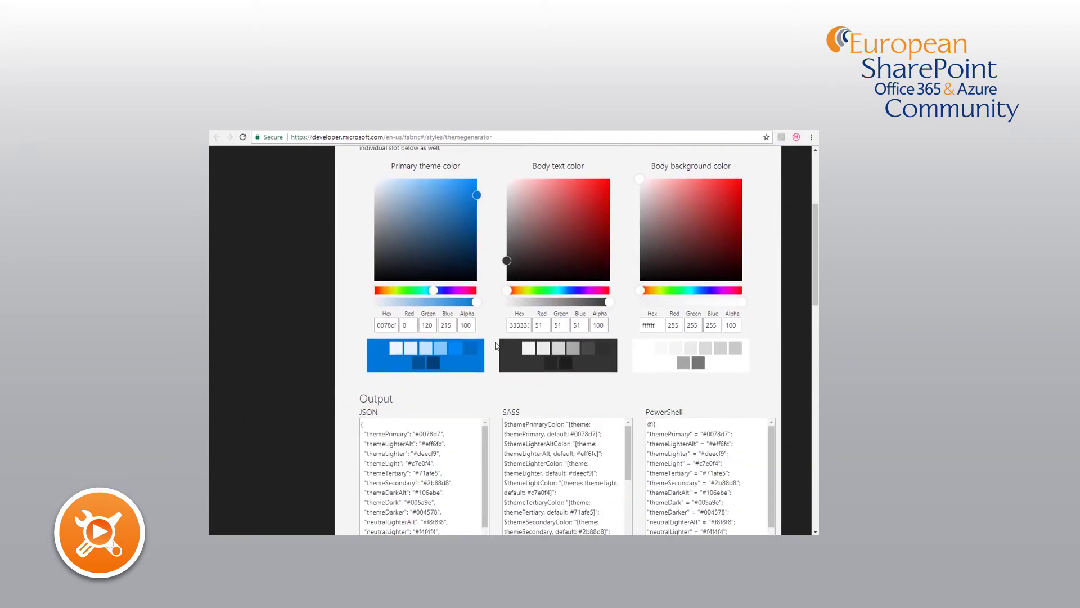
pyautogui.scroll(-2, 498, 345)
pyautogui.scroll(4, 498, 345)
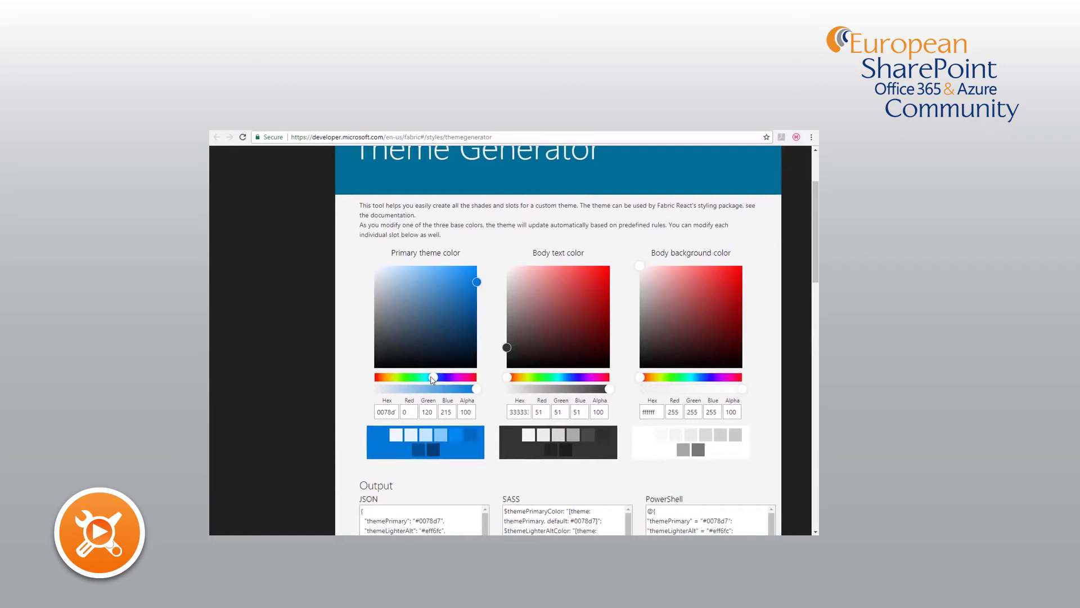
pyautogui.moveTo(433, 383); pyautogui.dragTo(389, 380)
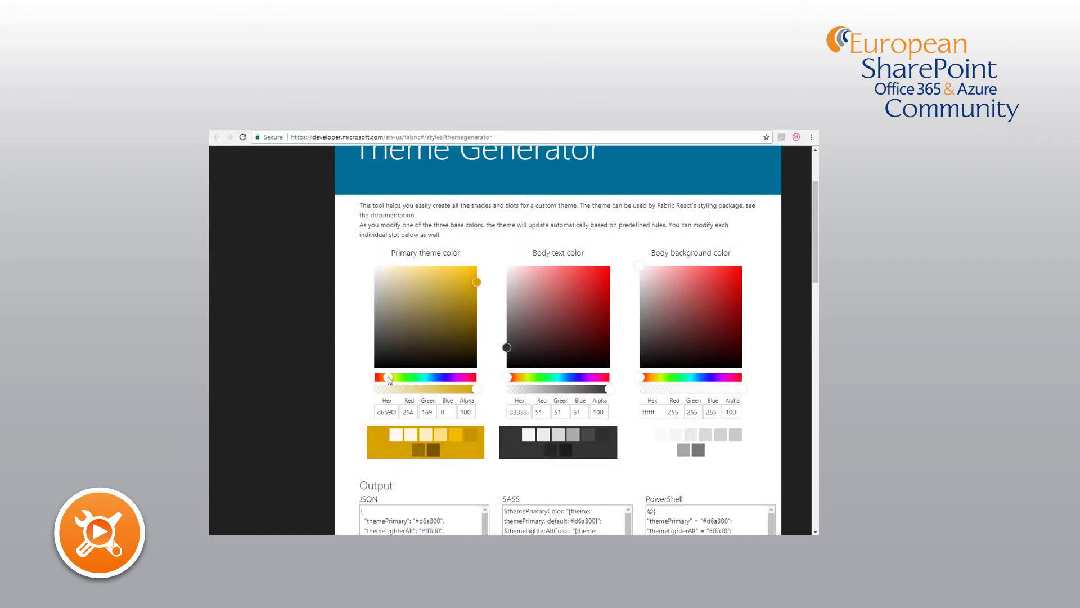
pyautogui.moveTo(478, 282); pyautogui.dragTo(475, 274)
# - Set the body background to a pale greyish pink, #ece5e5
pyautogui.scroll(1, 386, 323)
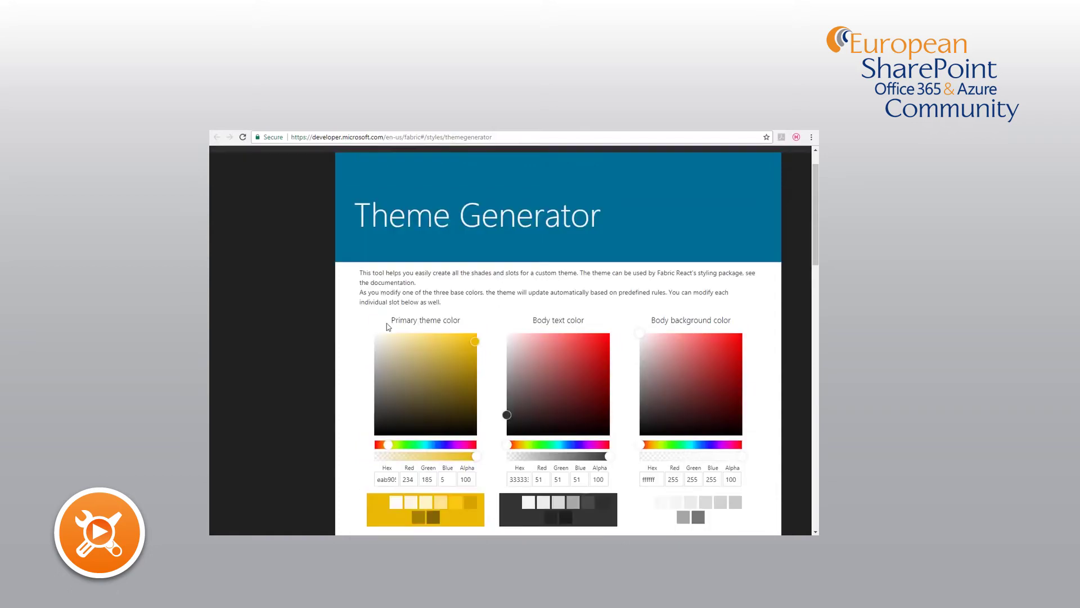
pyautogui.scroll(-2, 386, 325)
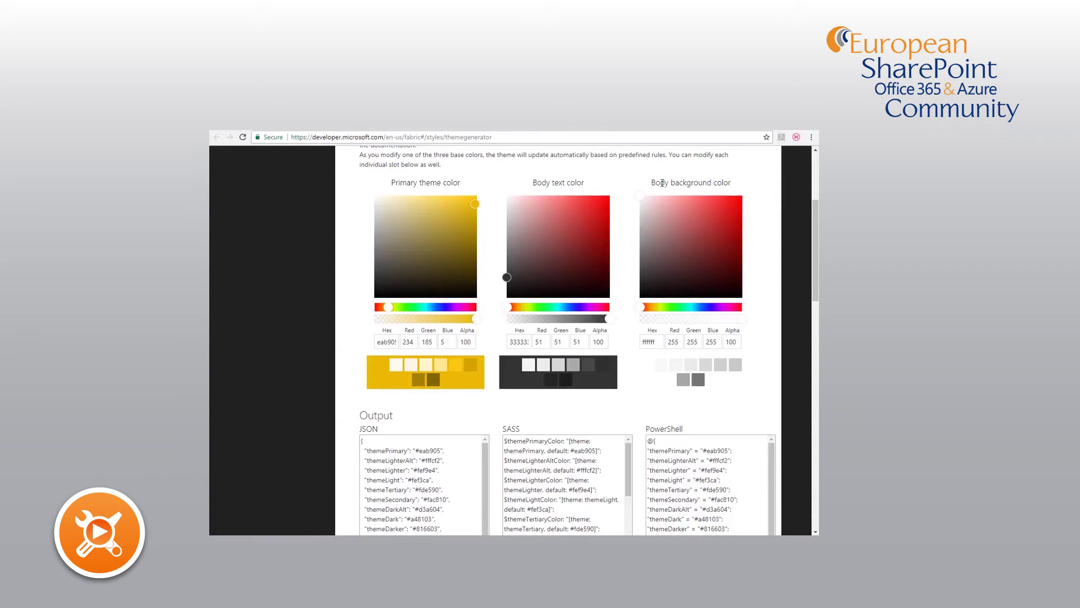
pyautogui.click(642, 204)
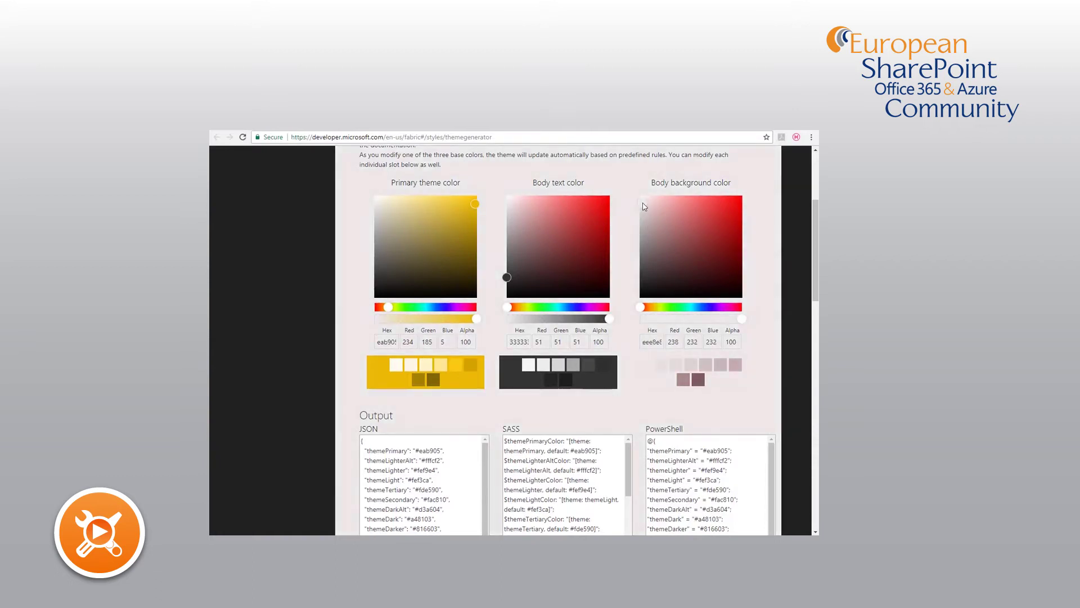
pyautogui.click(646, 206)
pyautogui.click(643, 203)
pyautogui.scroll(-4, 624, 285)
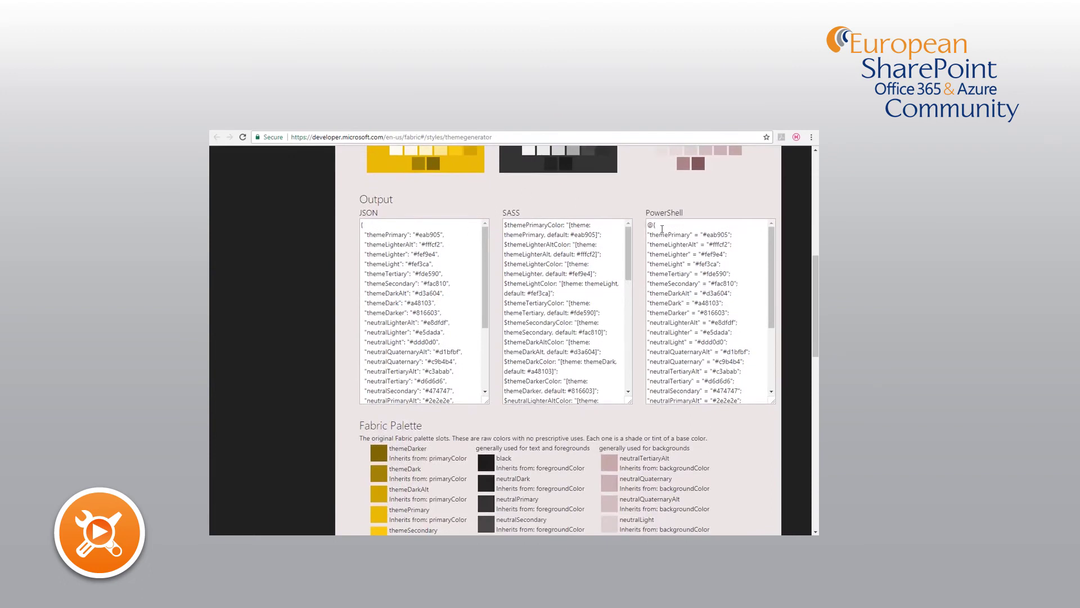
pyautogui.scroll(-3, 539, 286)
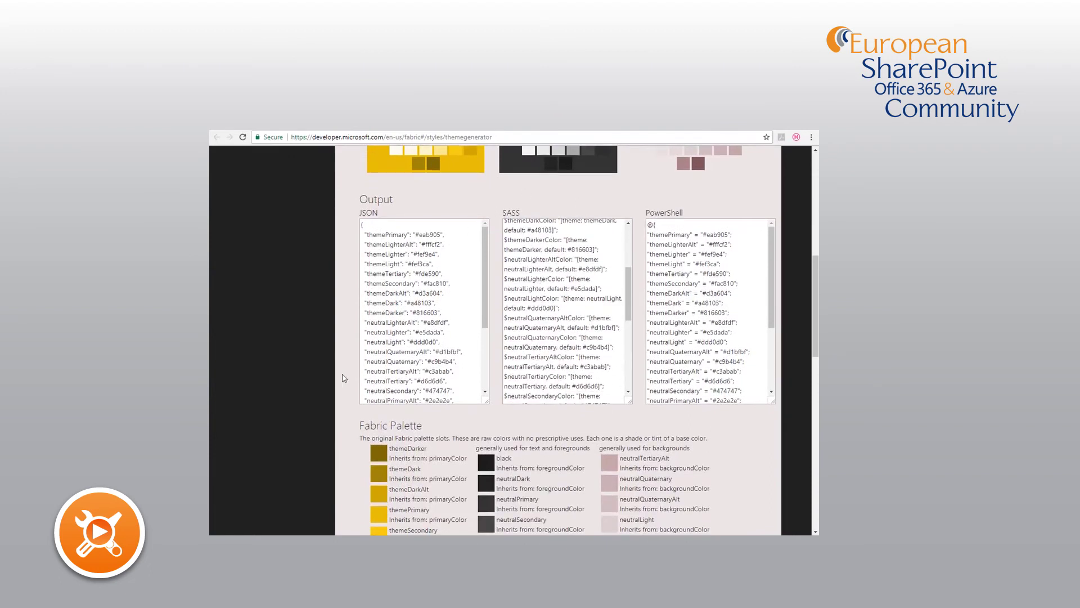
pyautogui.scroll(-3, 337, 383)
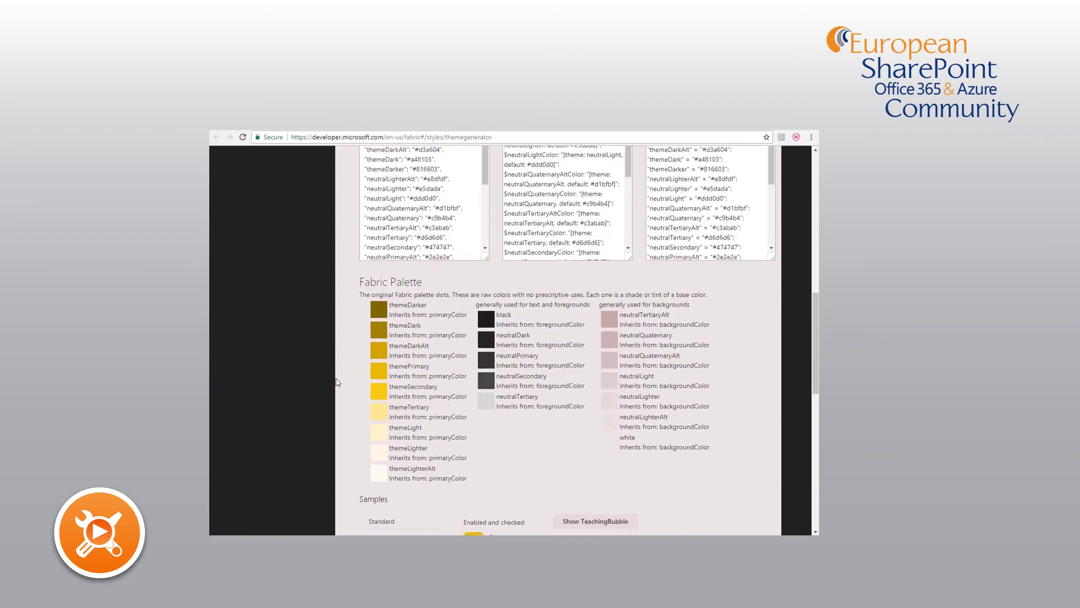
pyautogui.scroll(-5, 337, 383)
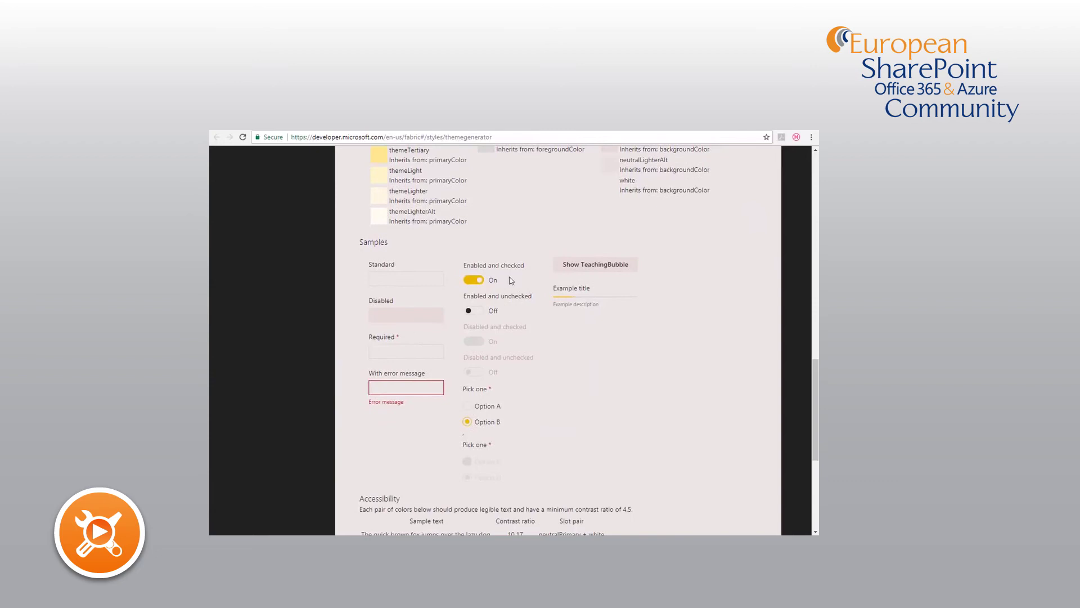
pyautogui.click(480, 282)
pyautogui.click(480, 281)
pyautogui.click(404, 276)
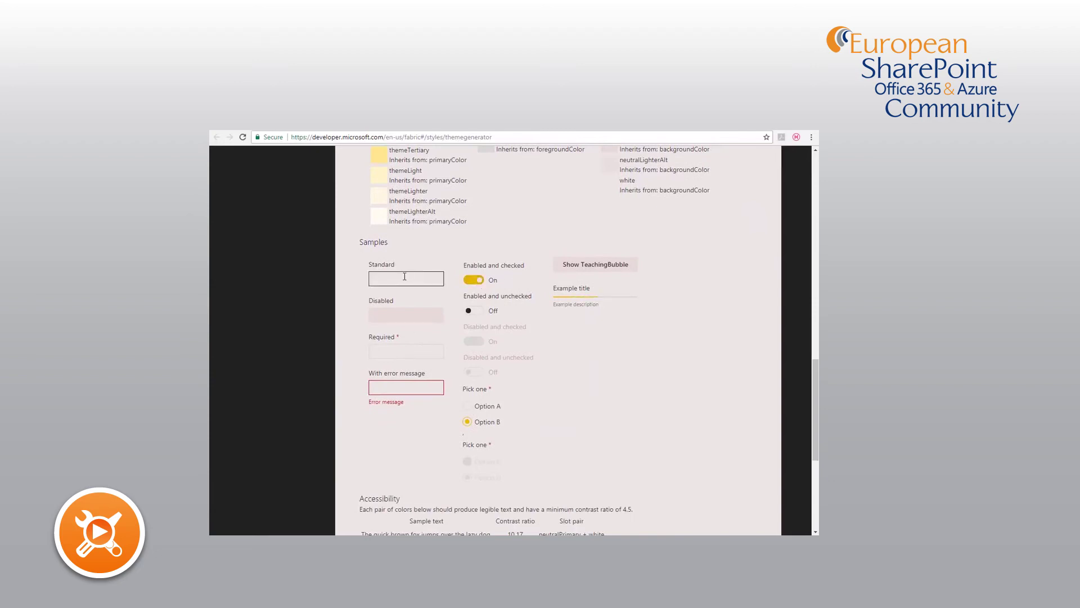
pyautogui.click(399, 313)
pyautogui.click(595, 264)
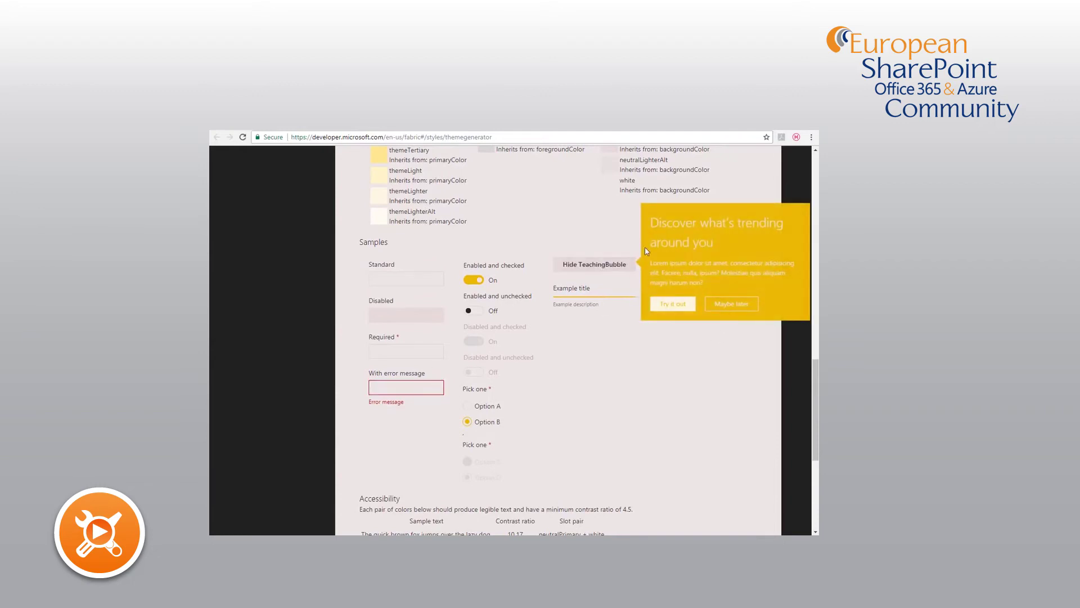
pyautogui.click(715, 304)
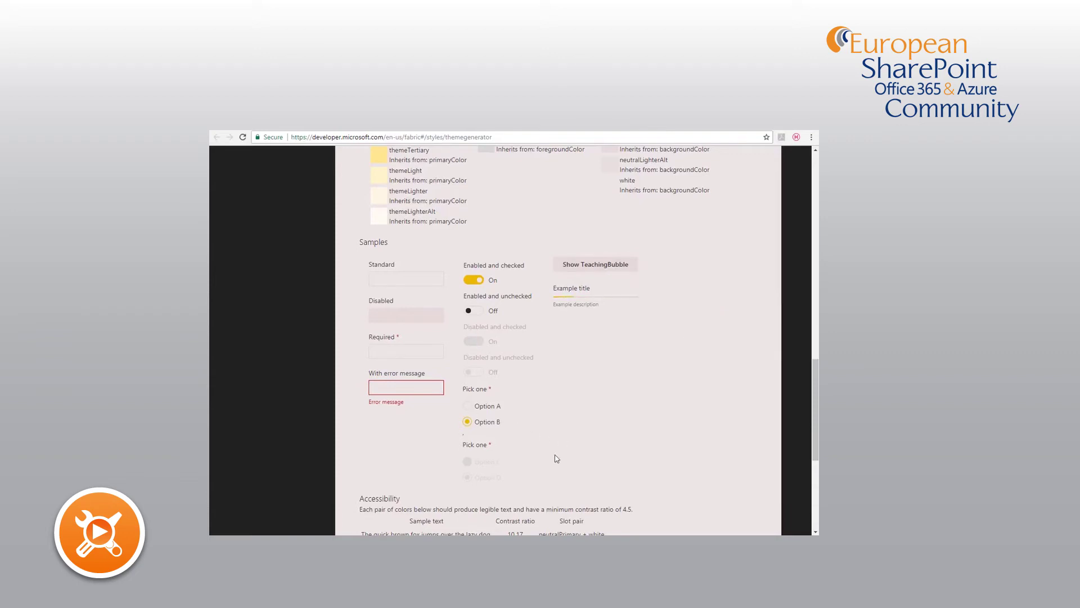
pyautogui.scroll(-1, 555, 458)
pyautogui.scroll(4, 555, 459)
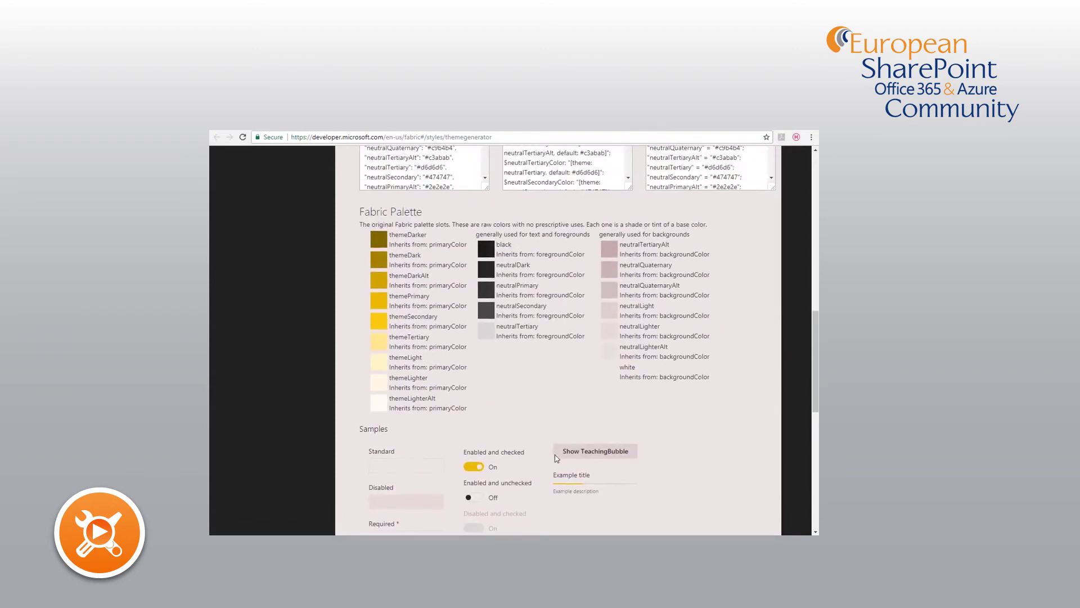
pyautogui.scroll(4, 557, 459)
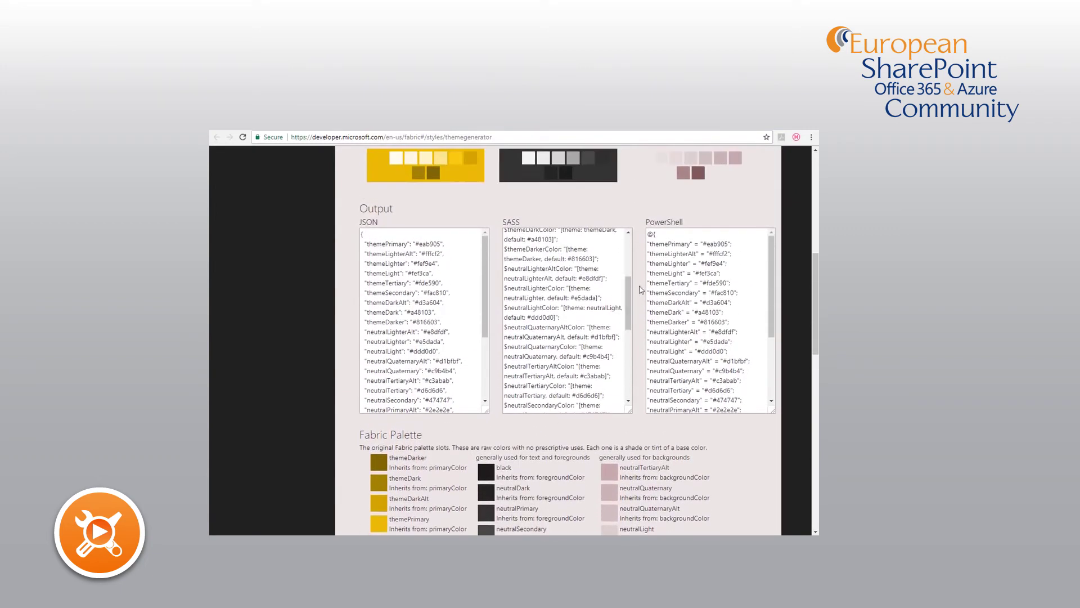
# - Replace the old palette on lines 1–30 in Notepad++ with the copied yellow palette code
pyautogui.click(698, 292)
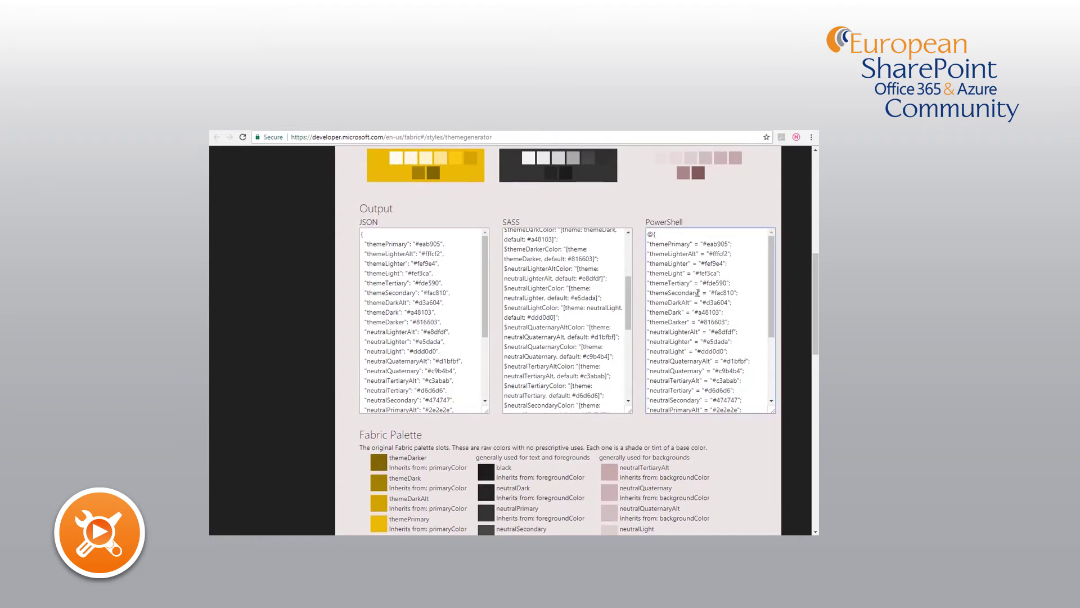
pyautogui.hotkey('ctrl', 'a')
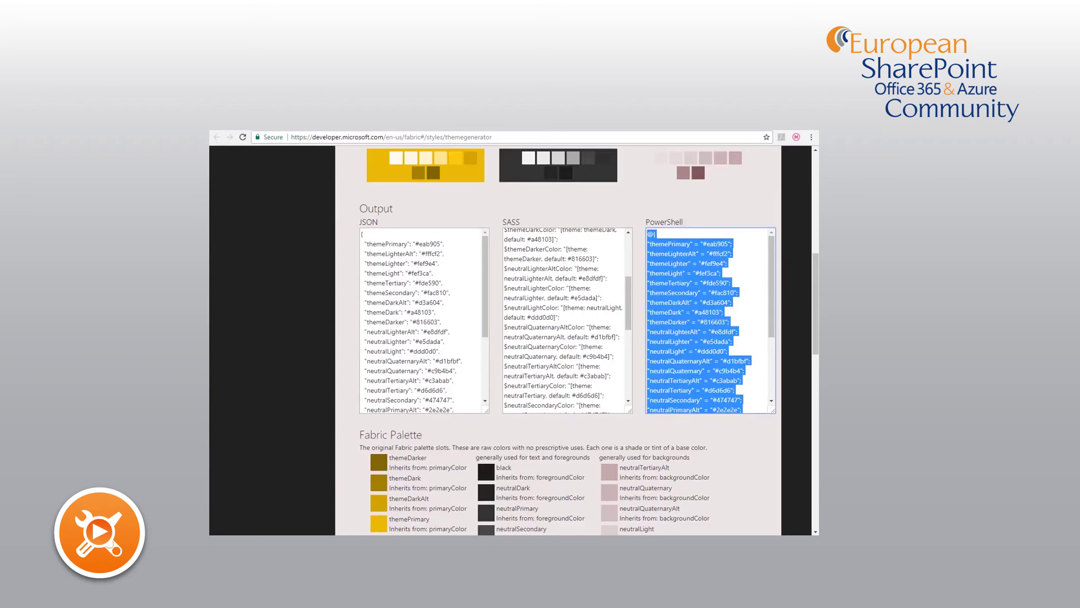
pyautogui.hotkey('alt', 'Tab')
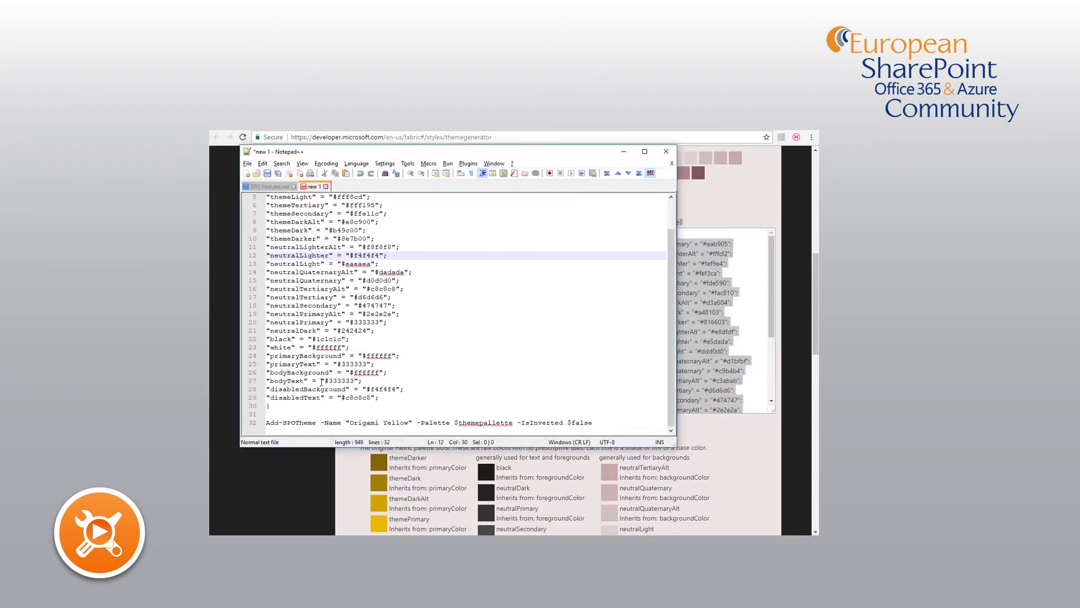
pyautogui.moveTo(281, 405); pyautogui.dragTo(339, 197)
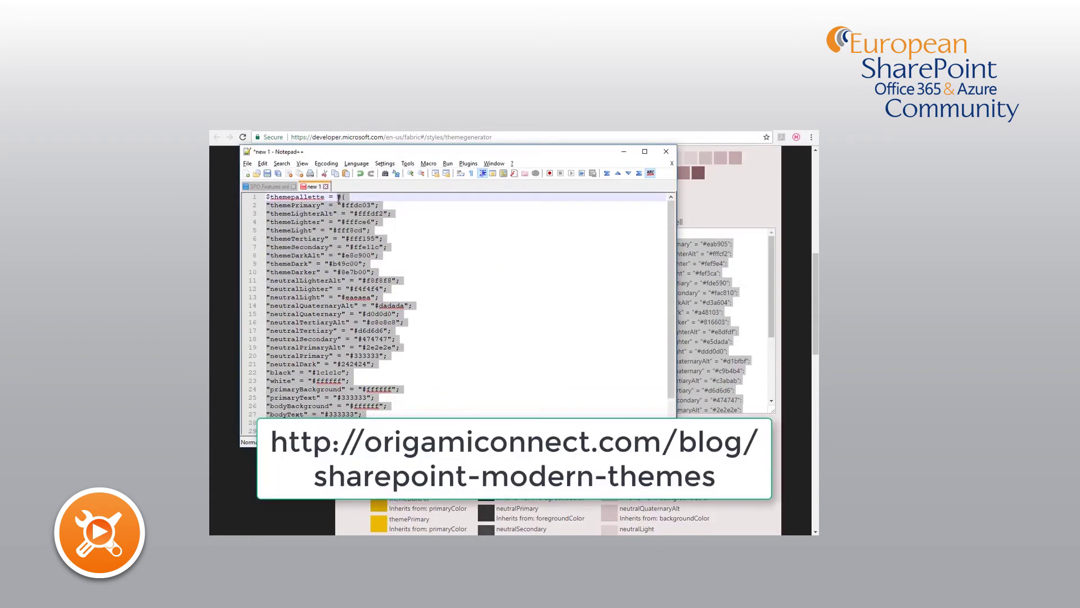
pyautogui.hotkey('ctrl', 'v')
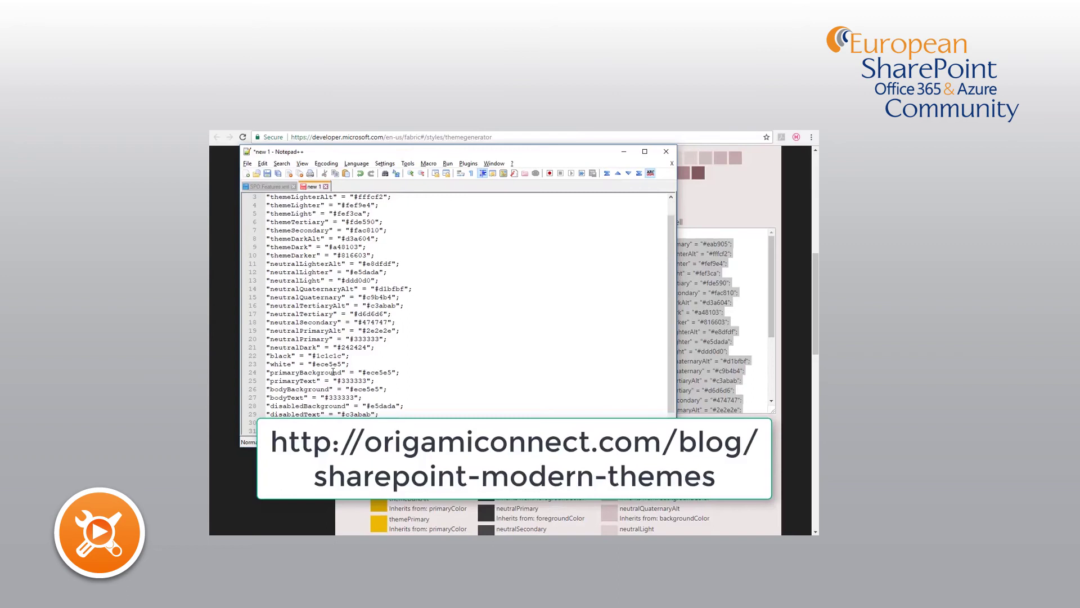
pyautogui.scroll(1, 333, 372)
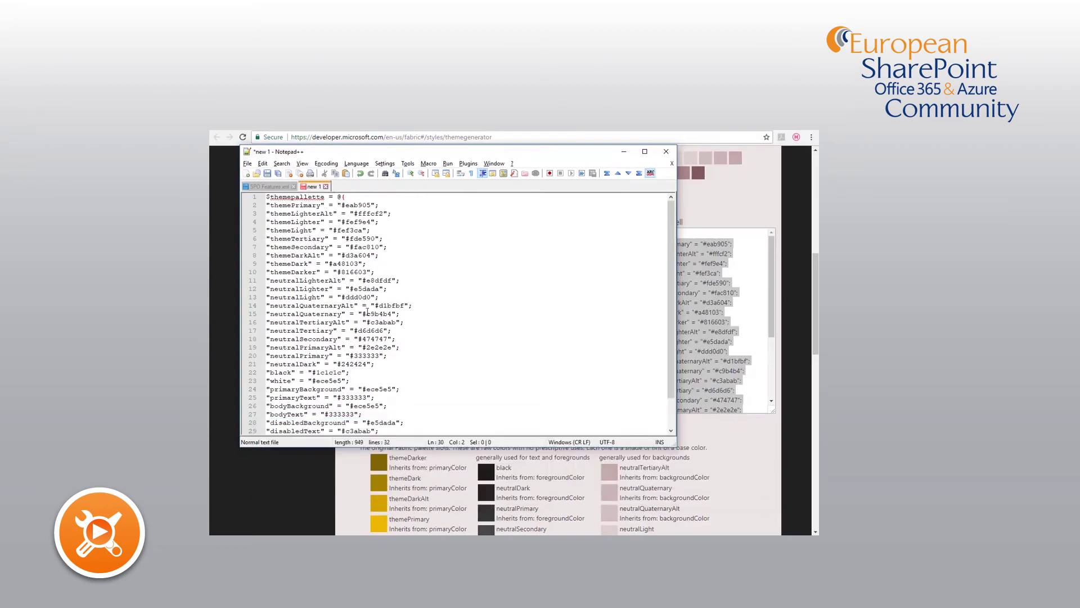
pyautogui.scroll(-2, 330, 295)
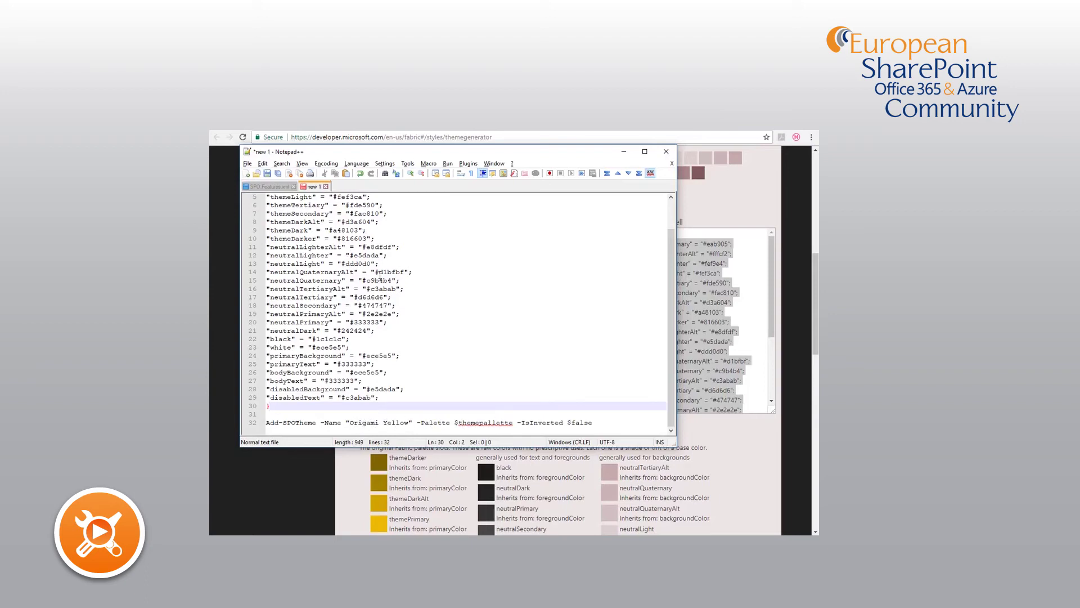
# - Check the neutralLight and neutralLighterAlt values, then launch SharePoint Online Management Shell
pyautogui.click(363, 264)
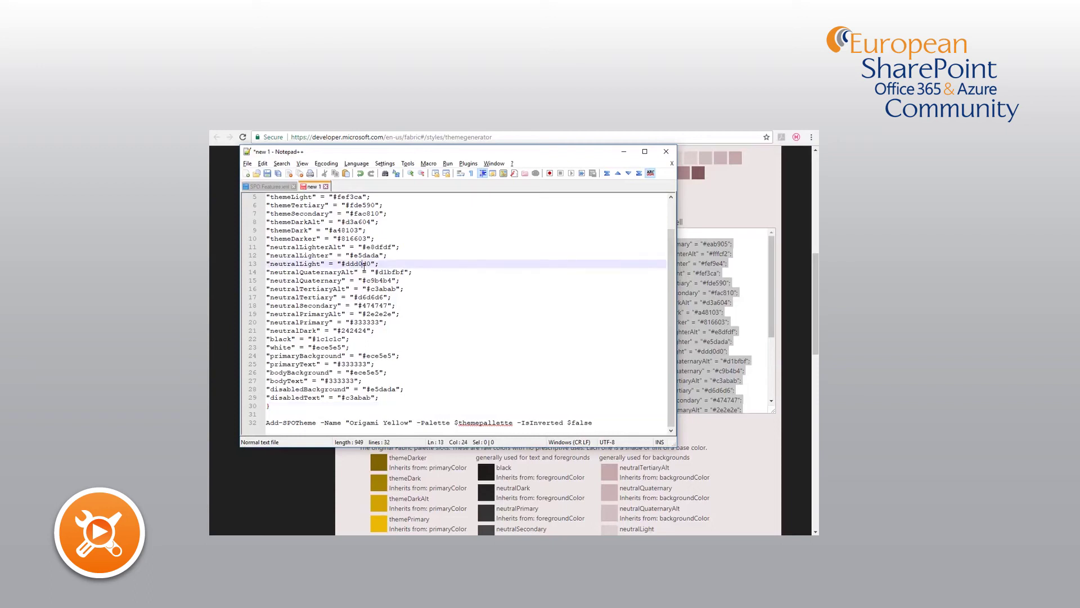
pyautogui.click(367, 247)
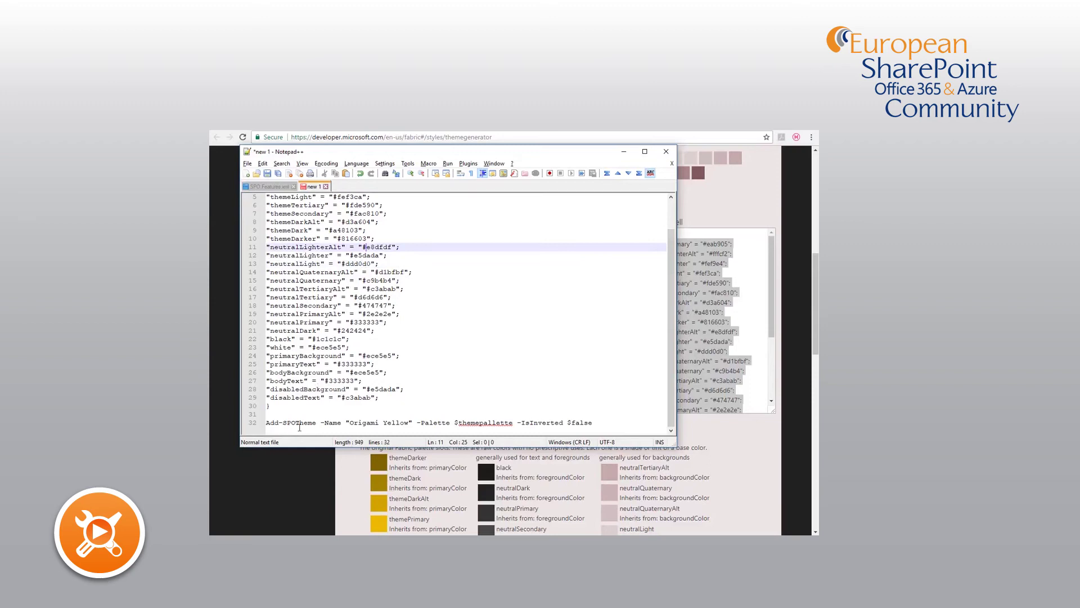
pyautogui.click(284, 534)
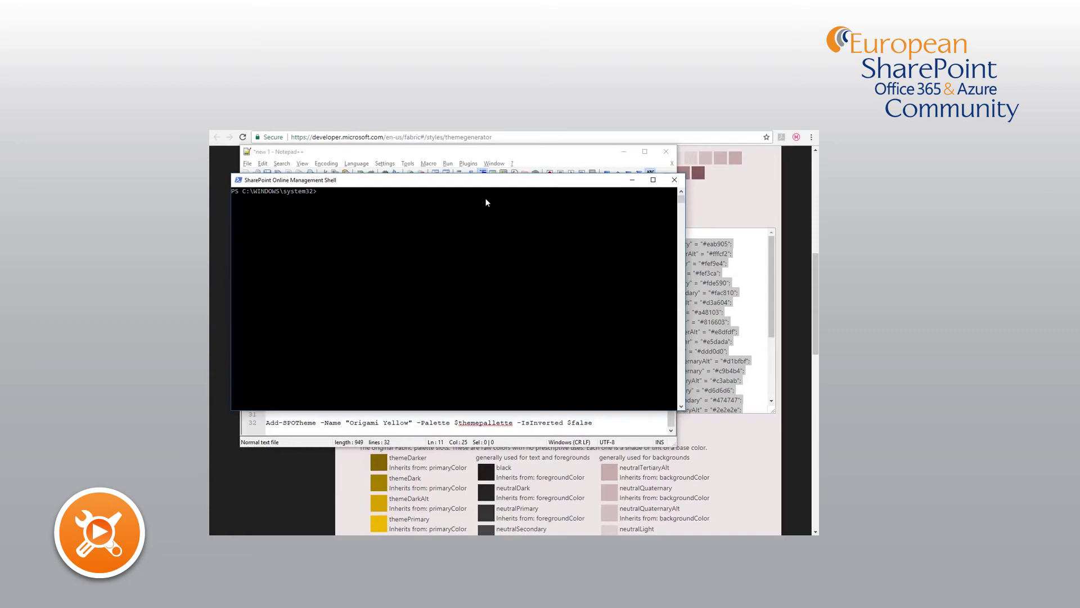
pyautogui.rightClick(451, 239)
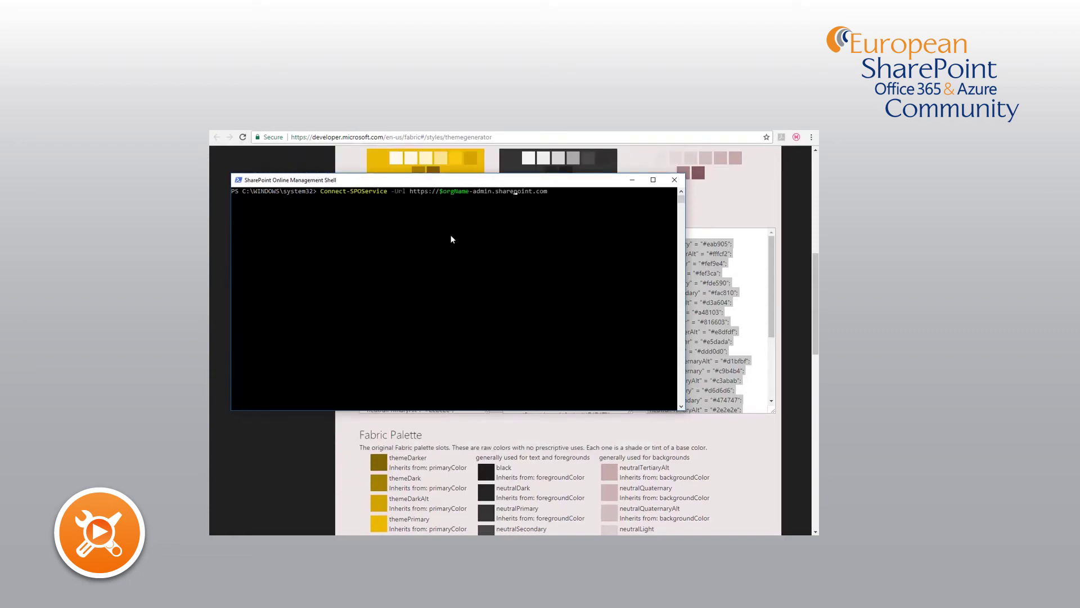
pyautogui.press('Left')
pyautogui.press('Left')
pyautogui.press('Left')
pyautogui.press('Left')
pyautogui.press('Left')
pyautogui.press('Left')
pyautogui.press('Left')
pyautogui.press('Left')
pyautogui.press('Left')
pyautogui.press('Left')
pyautogui.press('Left')
pyautogui.press('Left')
pyautogui.press('Left')
pyautogui.press('Left')
pyautogui.press('Left')
pyautogui.press('Left')
pyautogui.press('Left')
pyautogui.press('Left')
pyautogui.press('Left')
pyautogui.press('Left')
pyautogui.press('BackSpace')
pyautogui.press('BackSpace')
pyautogui.press('BackSpace')
pyautogui.press('BackSpace')
pyautogui.press('BackSpace')
pyautogui.press('BackSpace')
pyautogui.press('BackSpace')
pyautogui.press('BackSpace')
pyautogui.write('sharemuch')
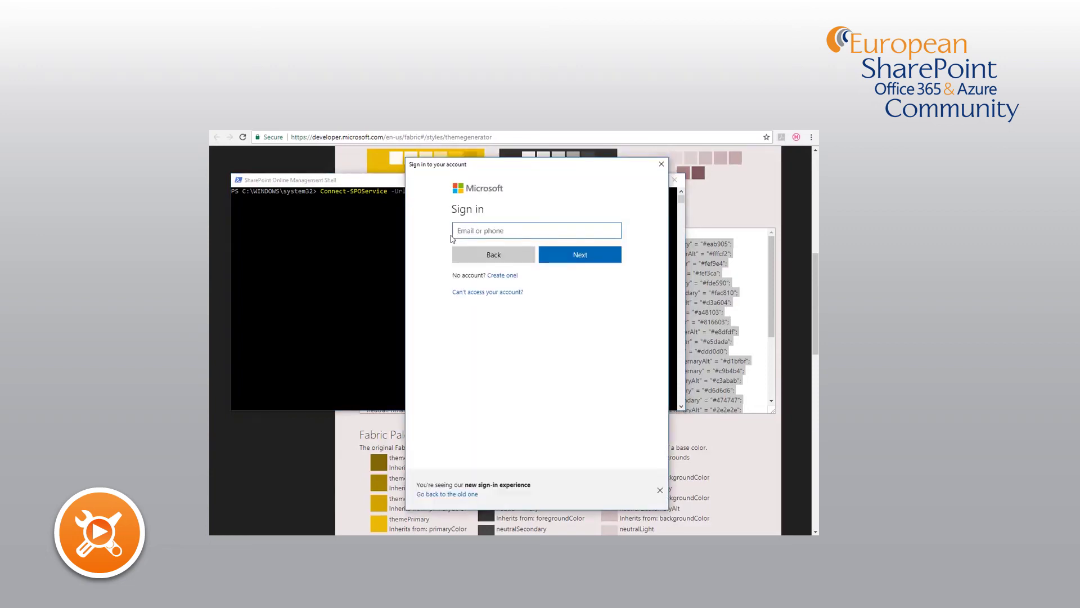
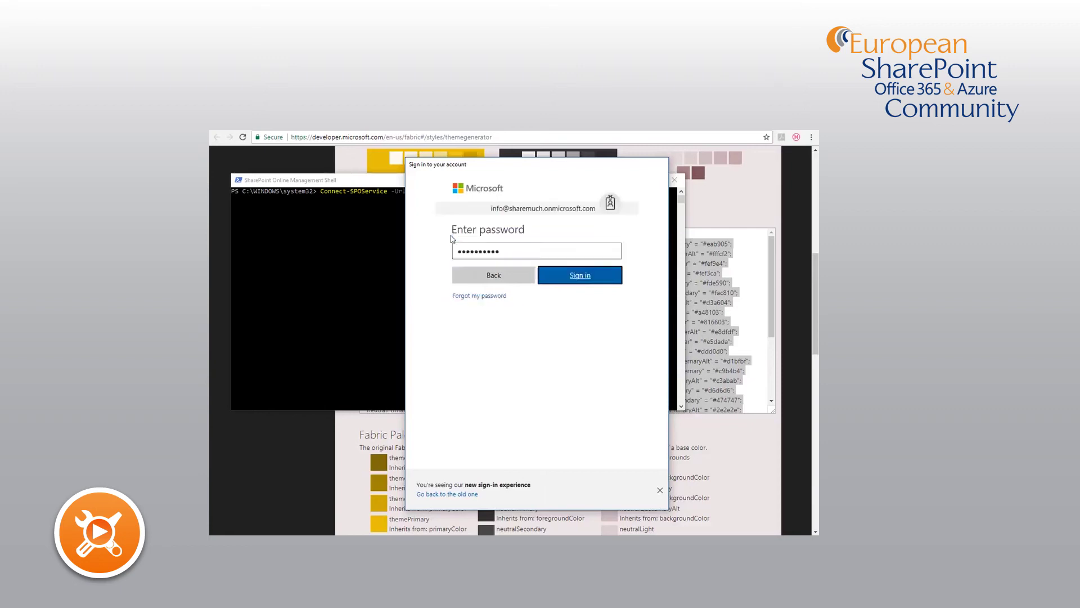
pyautogui.press('Return')
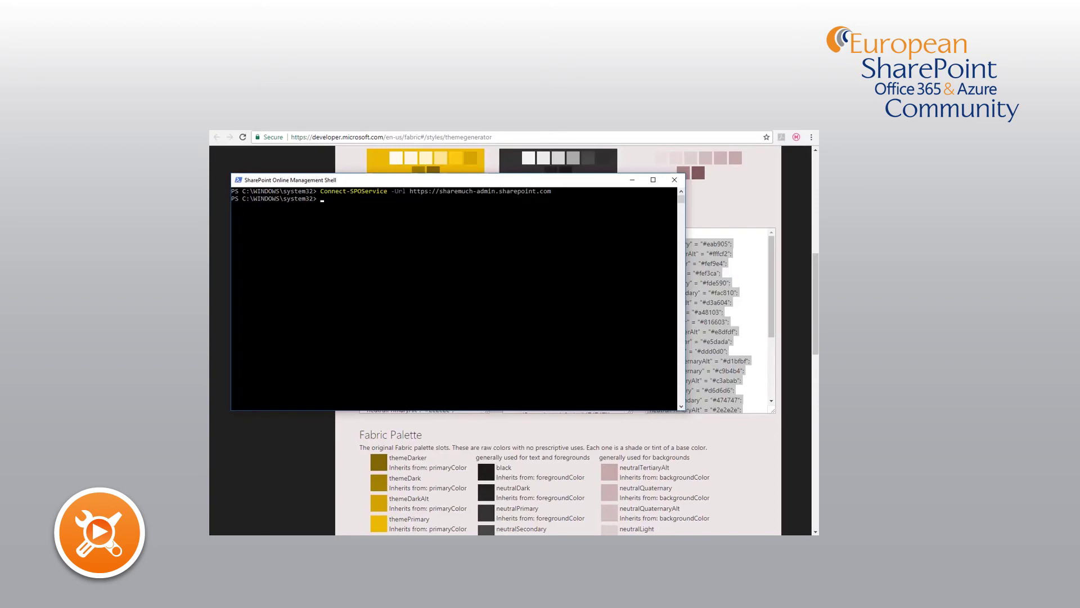
# - Paste the palette script into the shell and run Add-SPOTheme for "Origami Yellow"
pyautogui.hotkey('alt', 'Tab')
pyautogui.hotkey('ctrl', 'a')
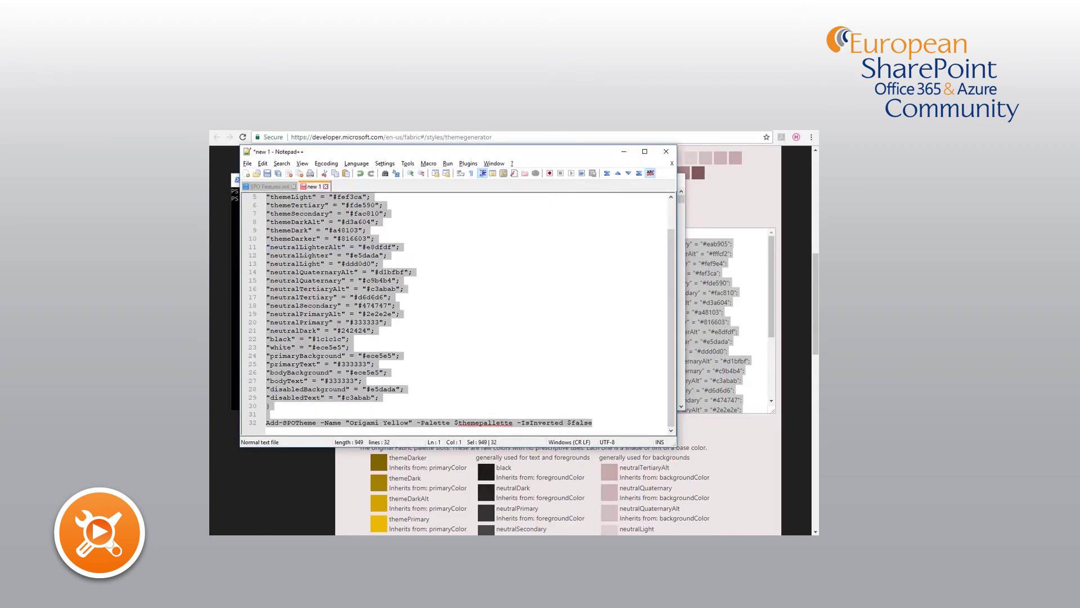
pyautogui.hotkey('alt', 'Tab')
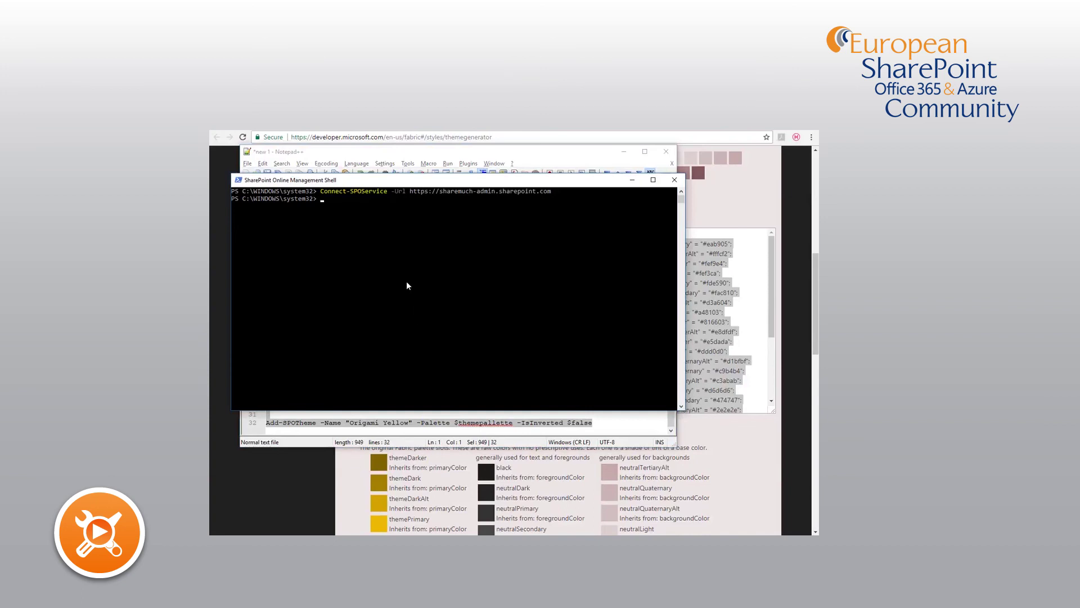
pyautogui.hotkey('ctrl', 'v')
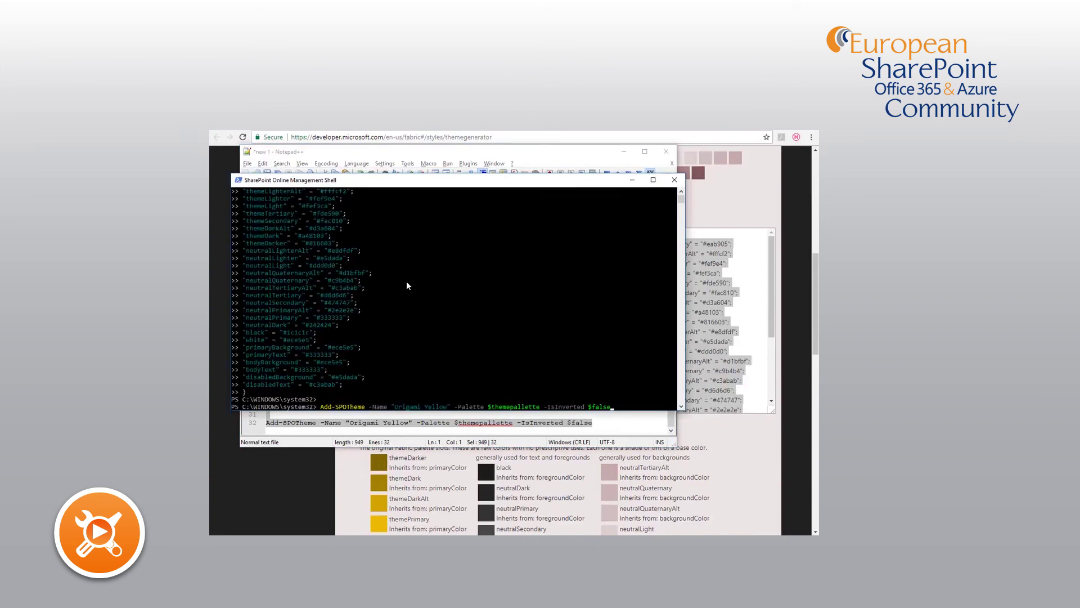
pyautogui.press('Return')
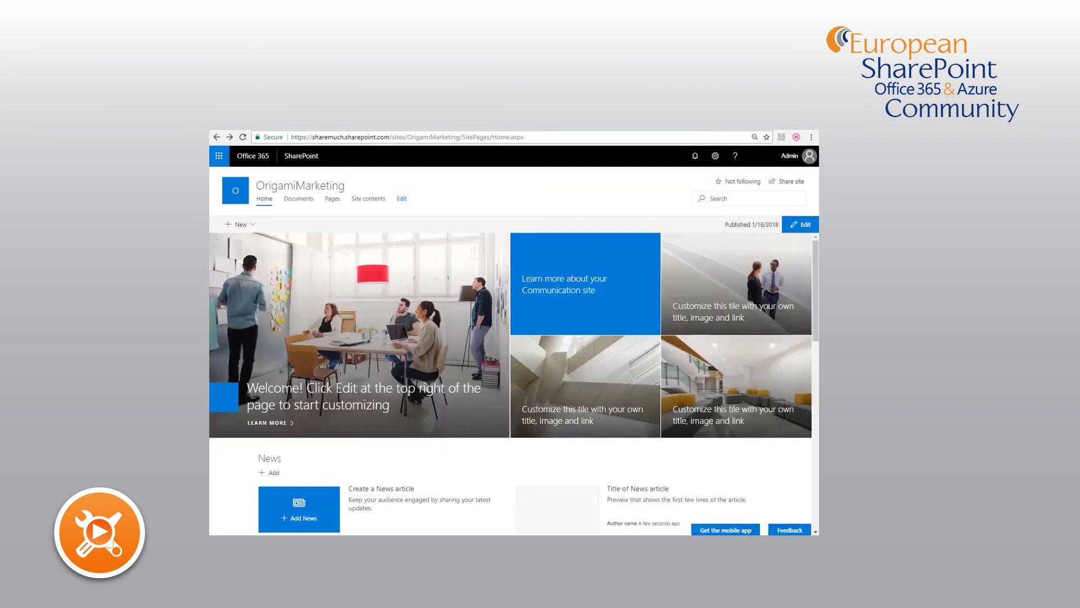
# - Preview the site in the Origami Yellow company theme and scroll to review it
pyautogui.click(712, 158)
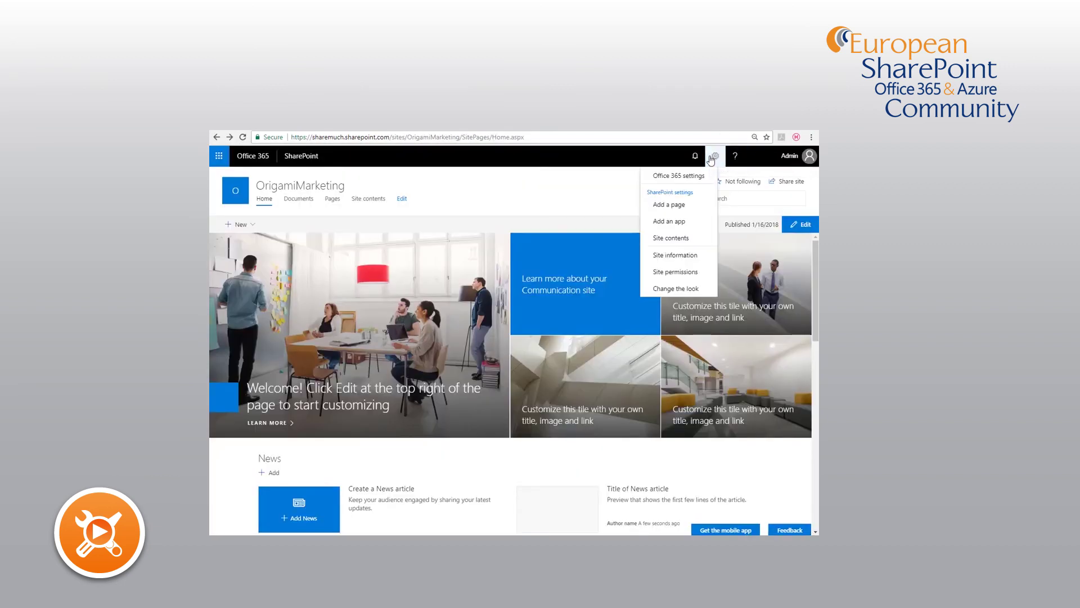
pyautogui.click(672, 288)
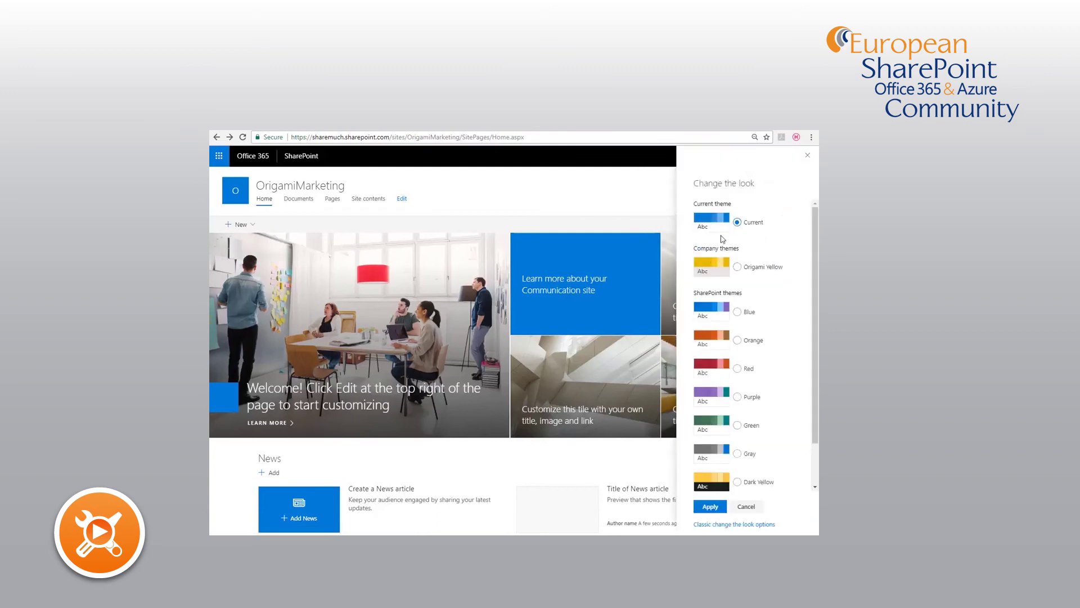
pyautogui.click(737, 268)
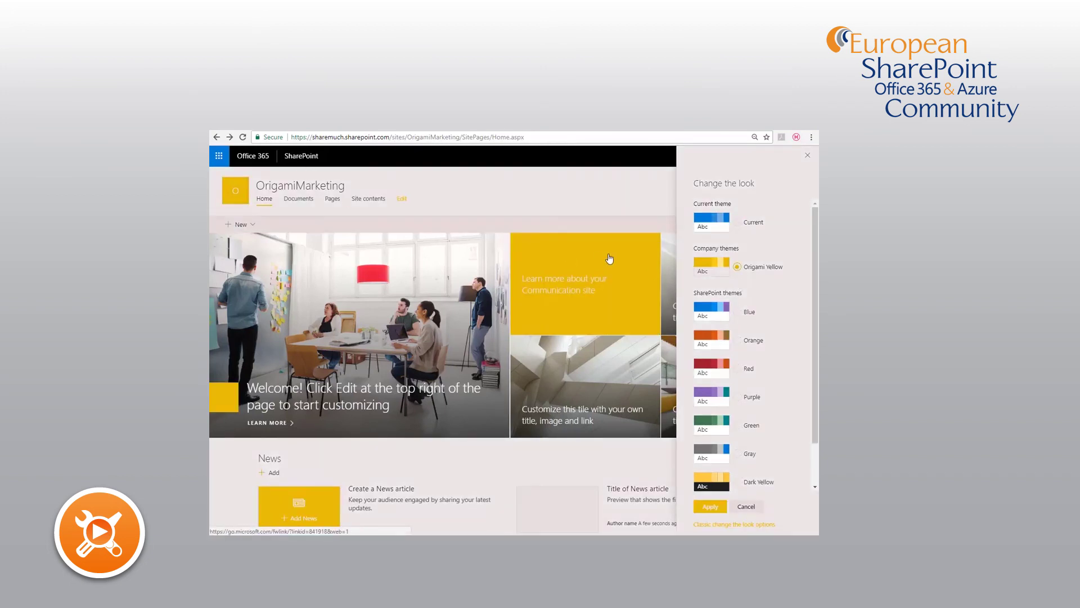
pyautogui.scroll(-10, 535, 369)
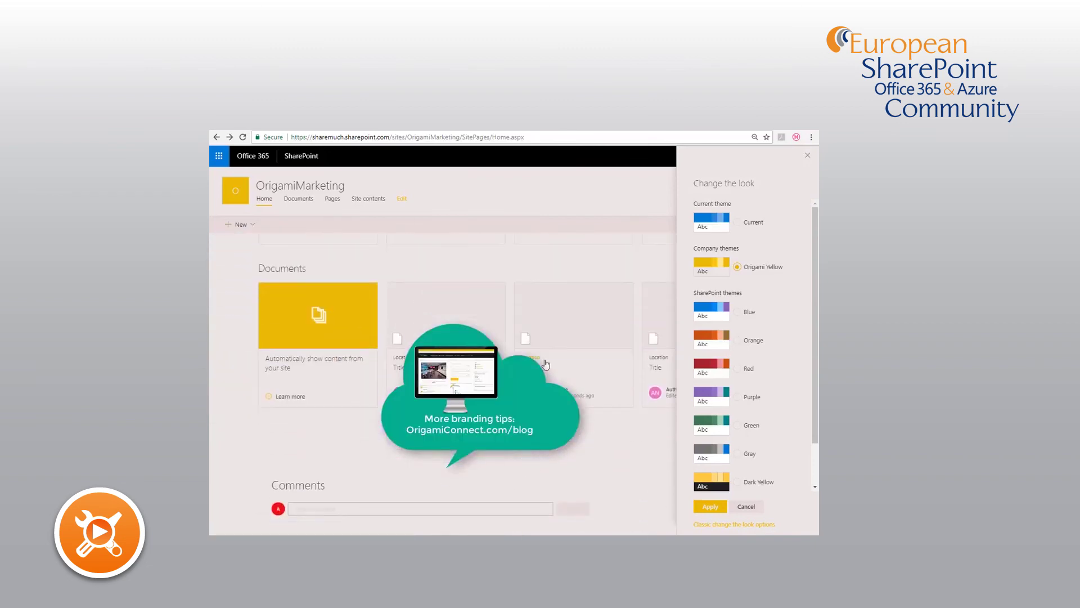
pyautogui.scroll(10, 545, 365)
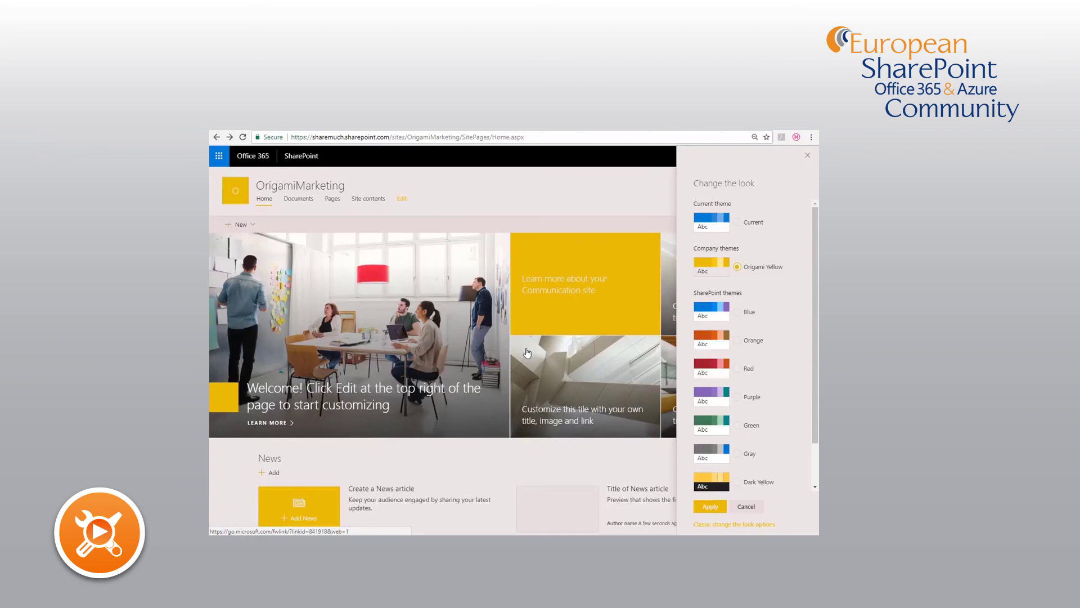
# - Apply Origami Yellow to the site, then select and apply the Blue theme instead
pyautogui.click(710, 509)
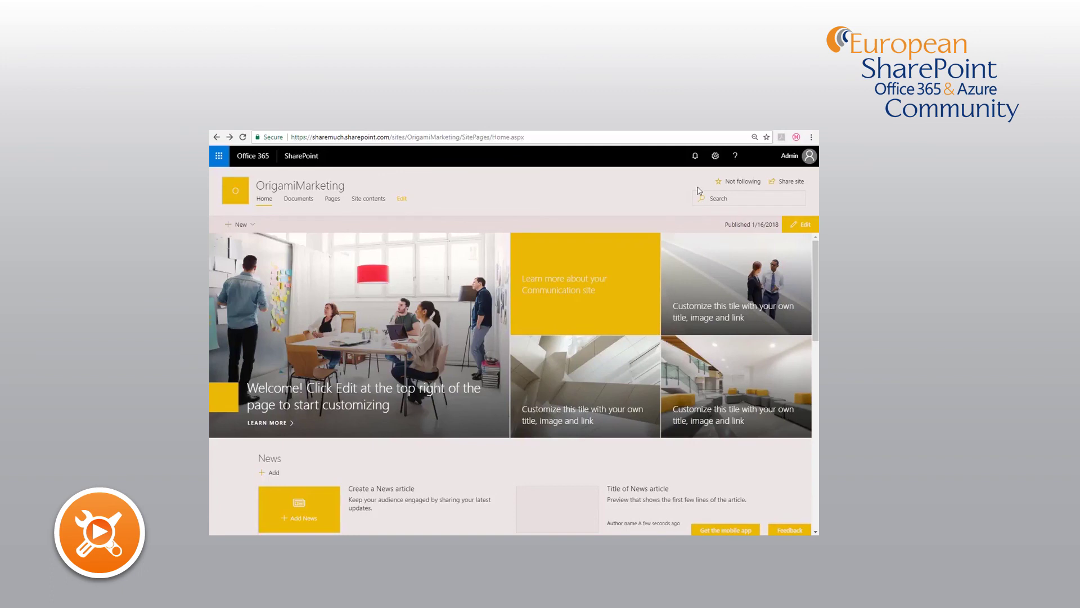
pyautogui.click(715, 163)
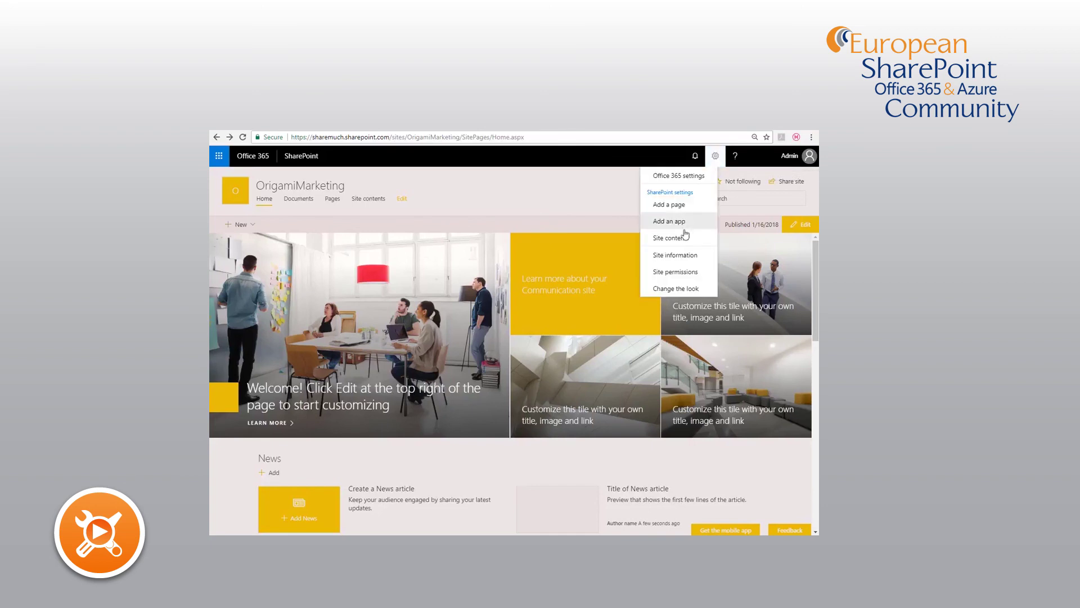
pyautogui.click(674, 287)
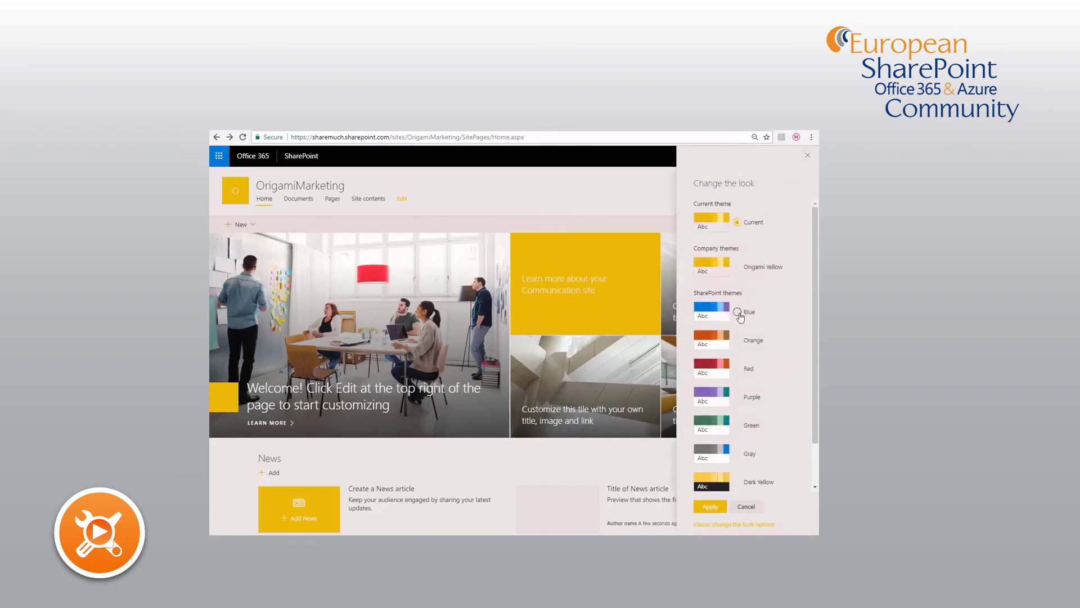
pyautogui.click(737, 307)
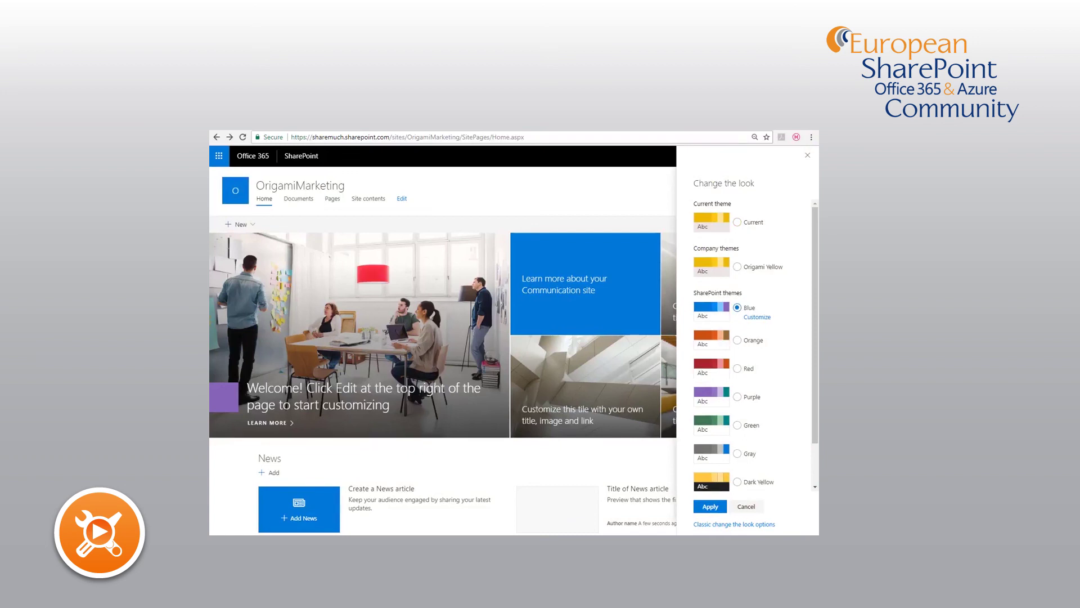
pyautogui.click(701, 507)
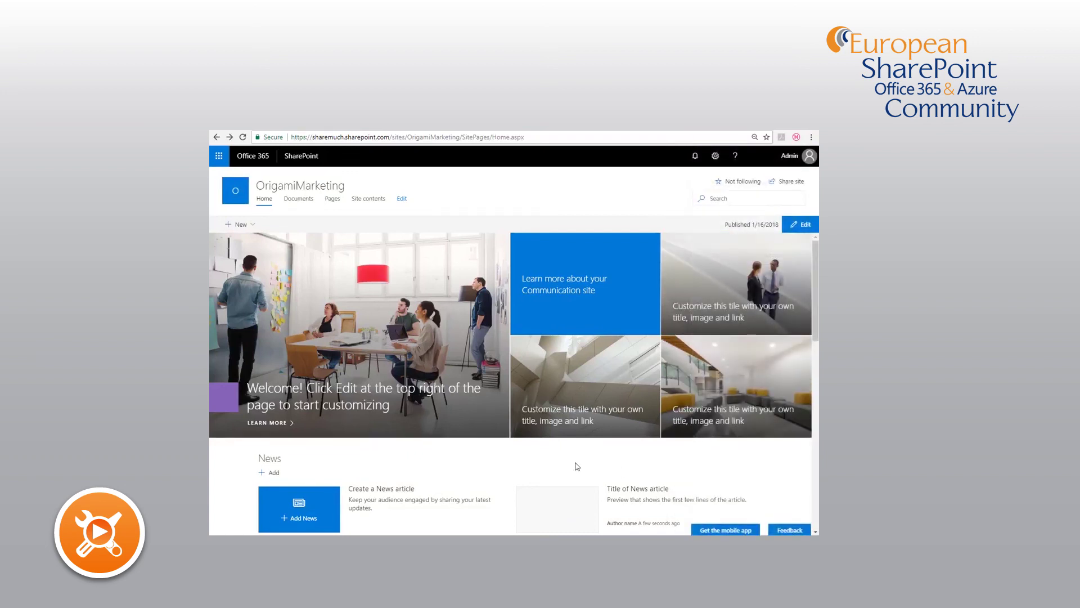
# - Paste and run Remove-SPOTheme -Name "Origami Yellow" in the management shell
pyautogui.hotkey('alt', 'Tab')
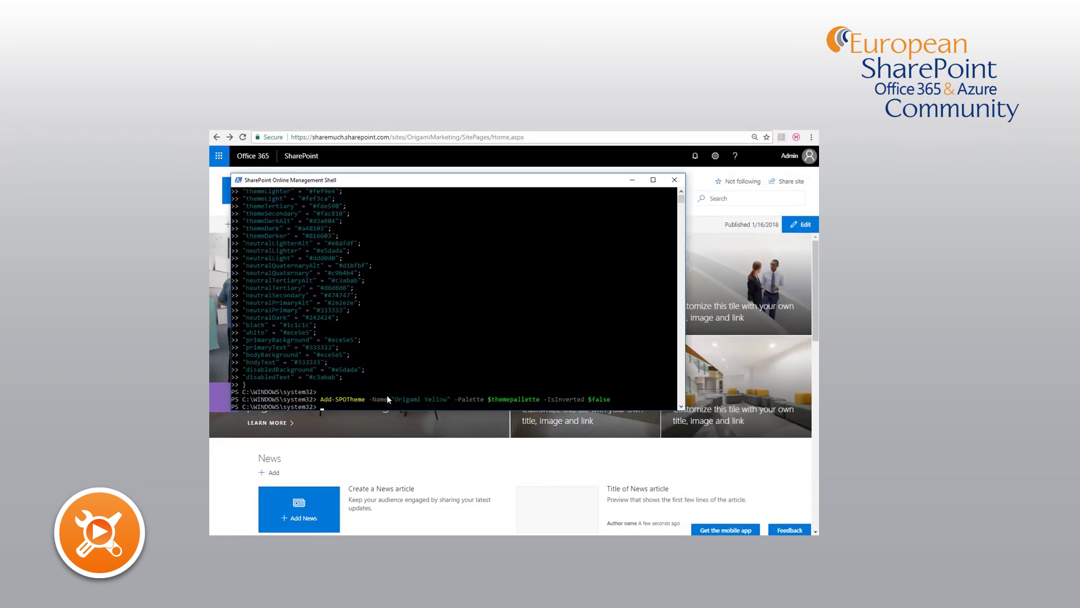
pyautogui.write('Remove-SPOTheme -Name "Origami Yellow"')
pyautogui.press('Return')
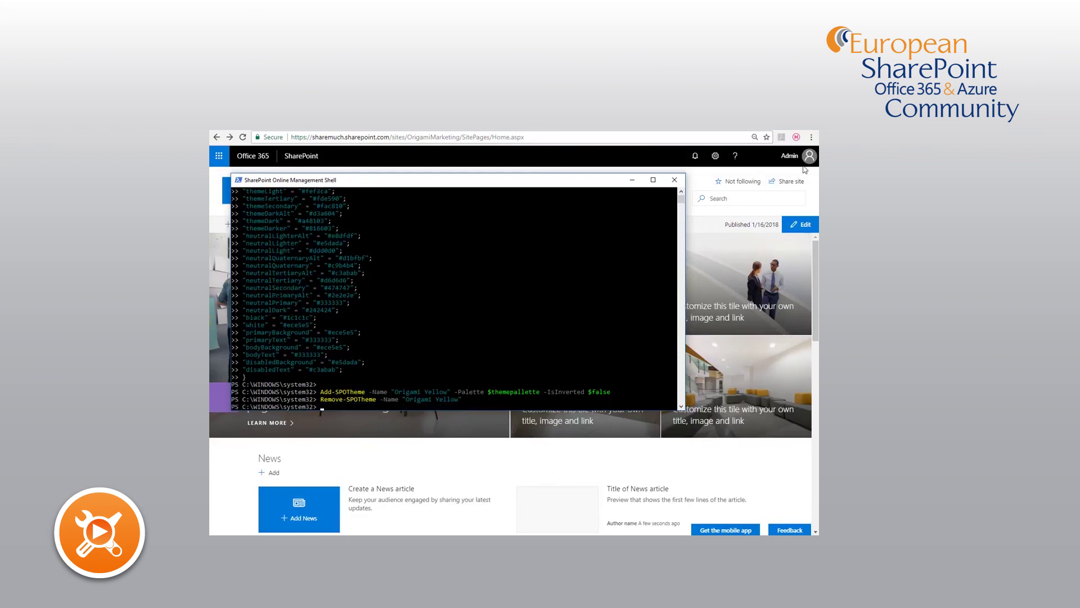
# - Open Change the look on OrigamiMarketing to confirm Origami Yellow no longer appears among the themes
pyautogui.click(715, 156)
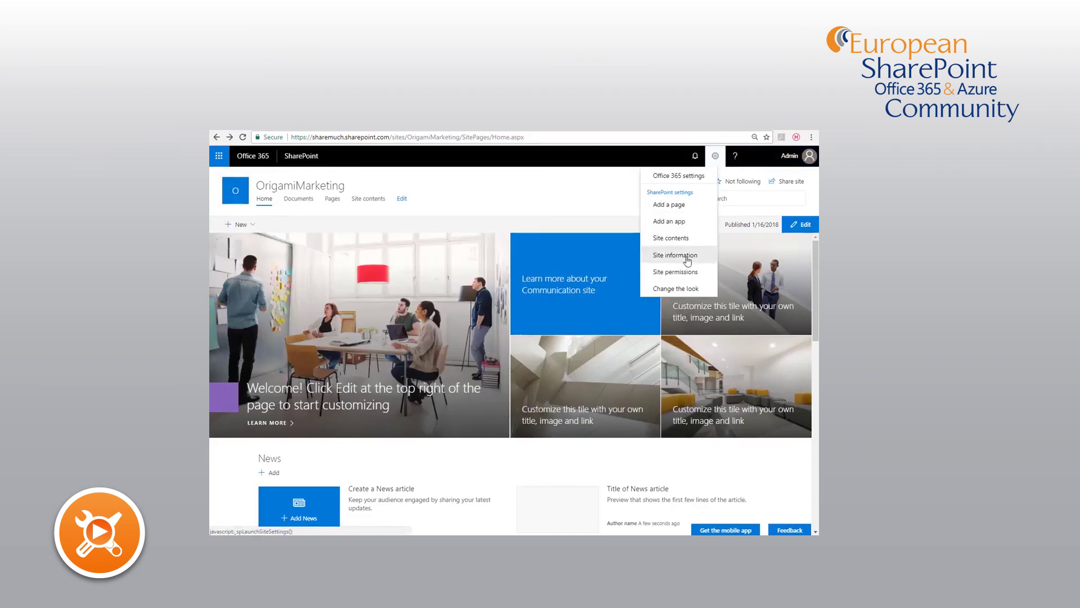
pyautogui.click(676, 288)
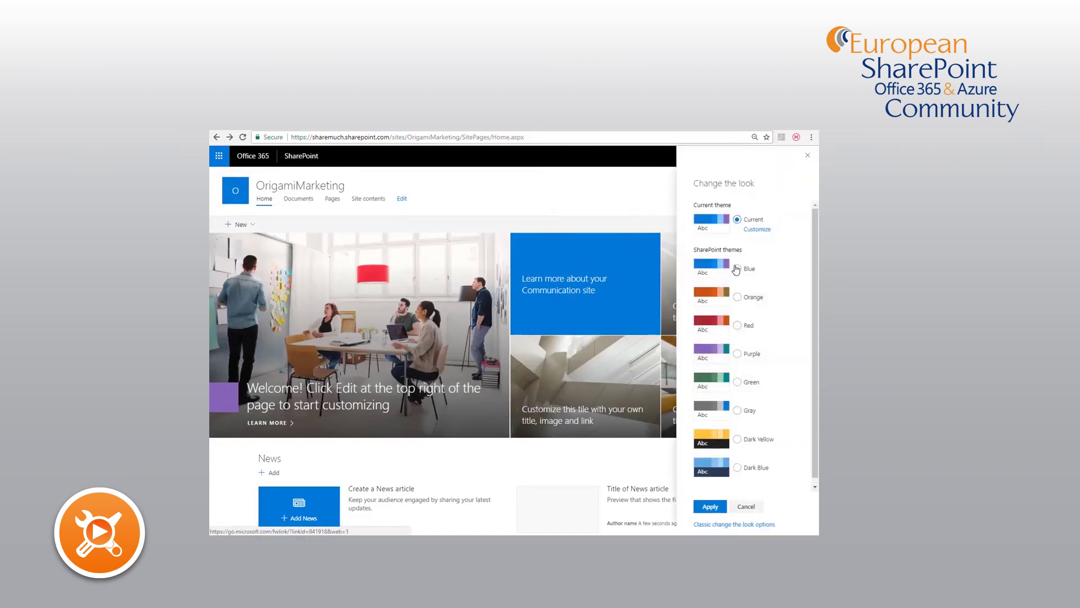